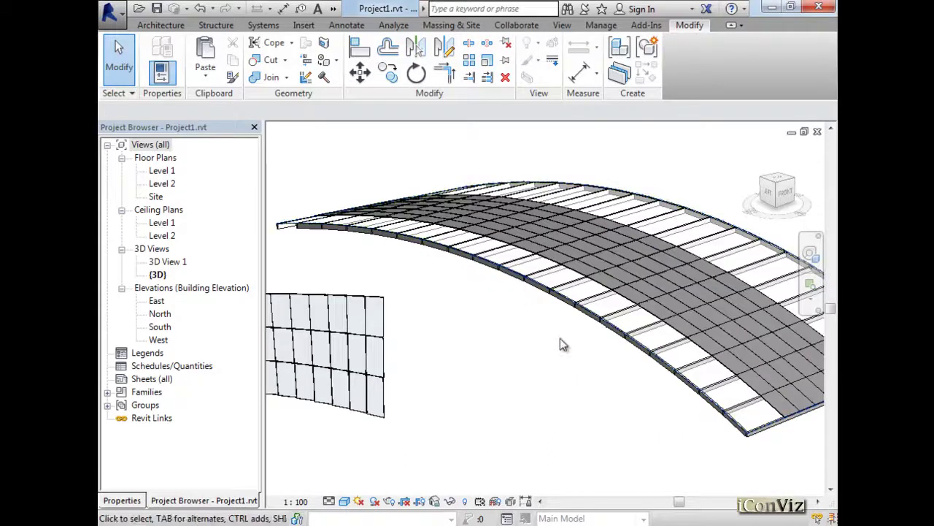
Step: Orbit the curved bridge to a low side-on view, select a mullion at its near end, and pan toward the front
shift+middle_drag(591, 336, 424, 313)
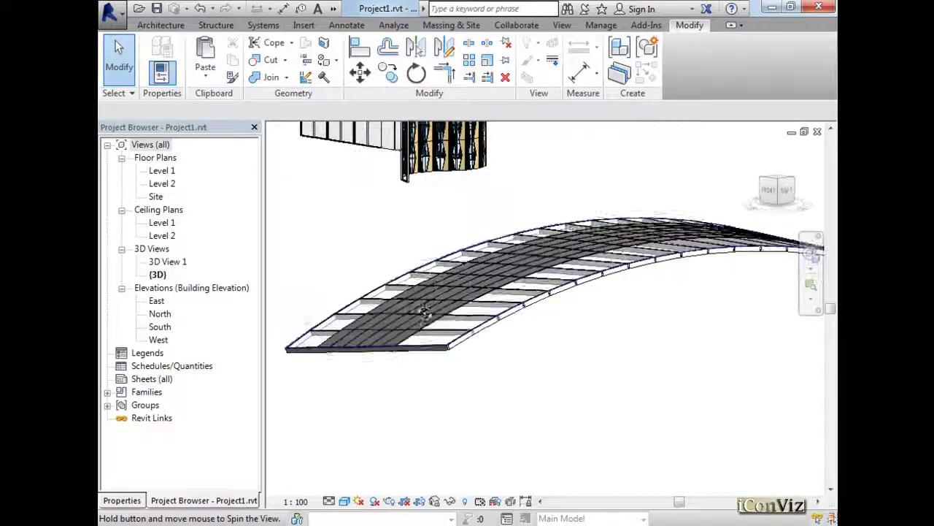
click(492, 325)
middle_drag(504, 350, 471, 377)
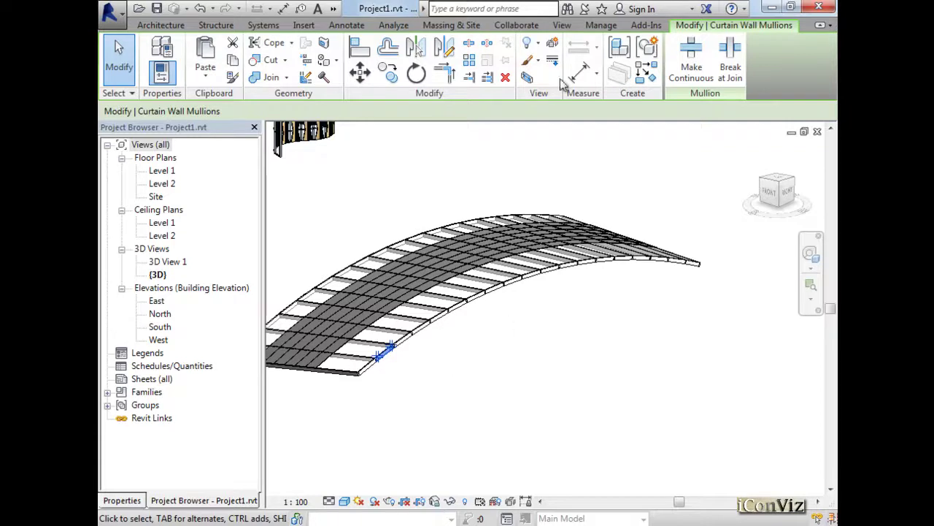
Step: Create an in-place mass named SideWalkWay from Massing & Site, dismissing the Show Mass notice
click(600, 25)
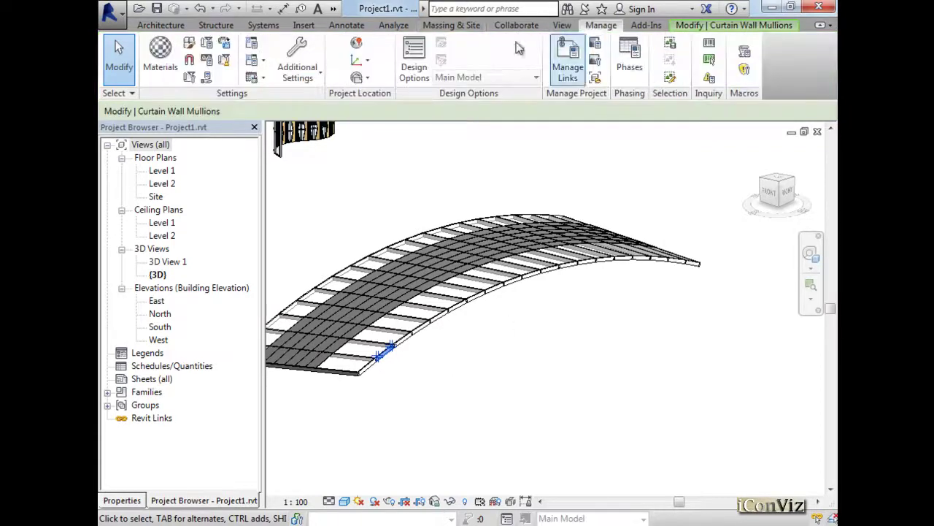
click(451, 25)
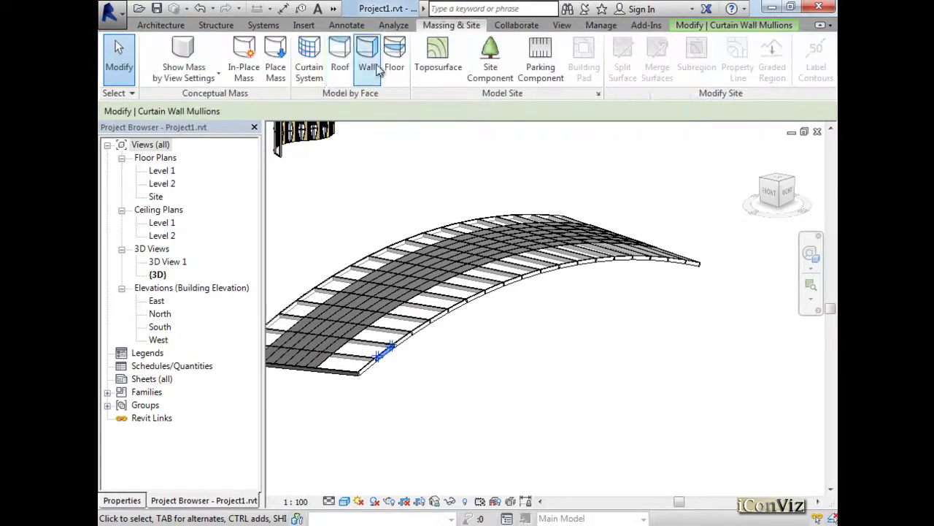
click(244, 60)
click(556, 322)
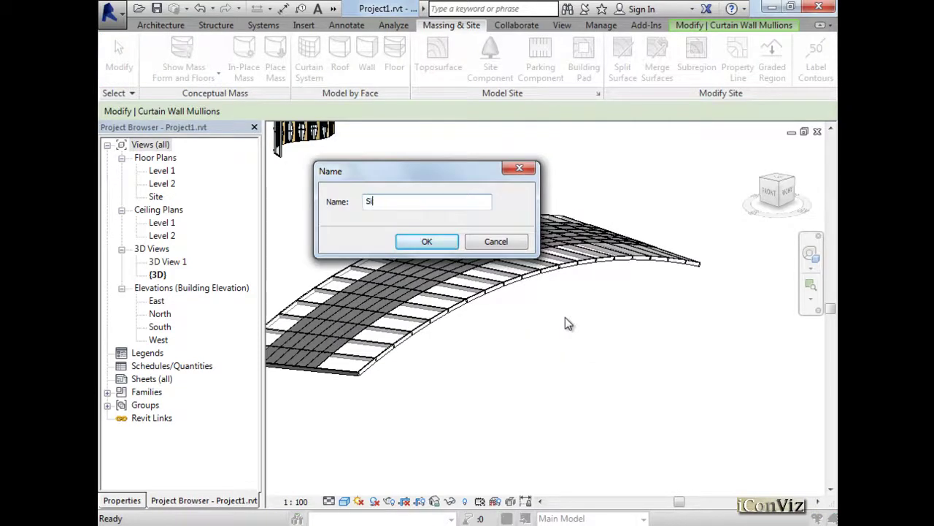
text(SideWalkWay)
key(Return)
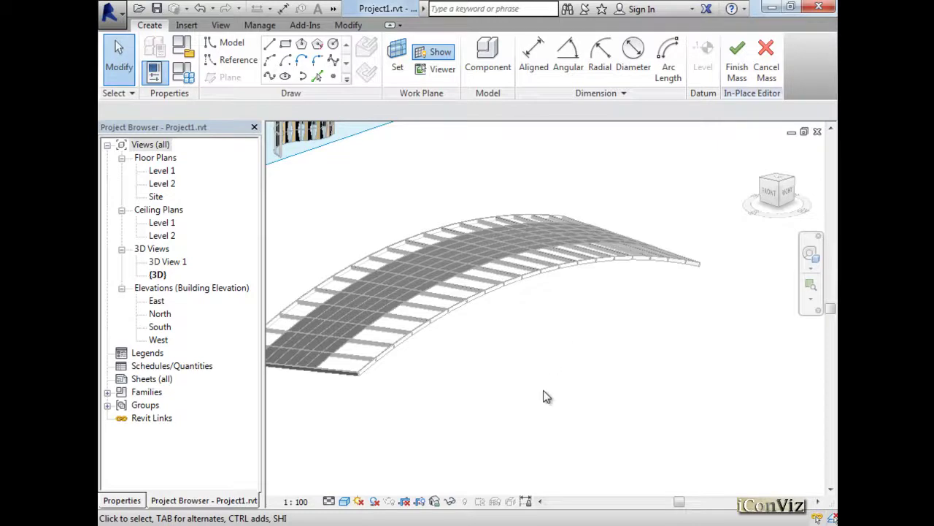
Step: Set the corner mullion's end face at the bridge's front edge as the work plane
scroll(338, 373, up, 3)
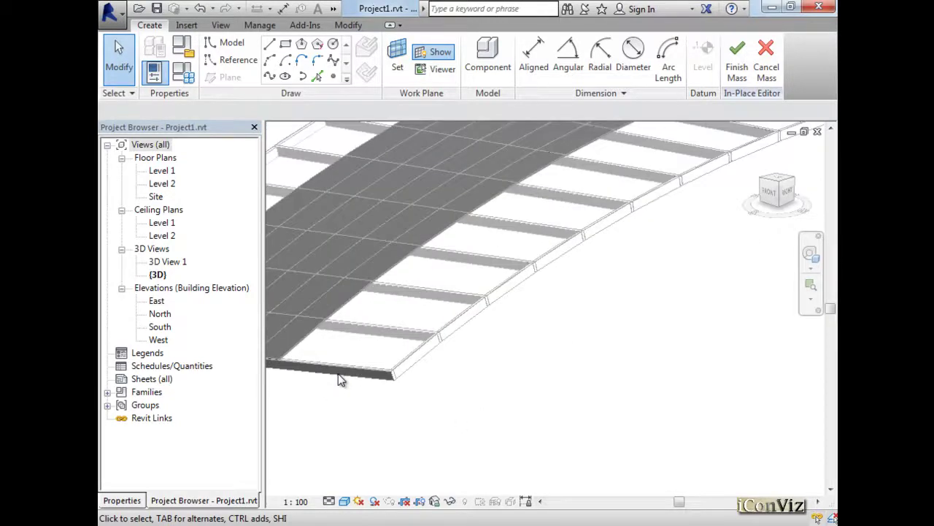
scroll(338, 373, up, 3)
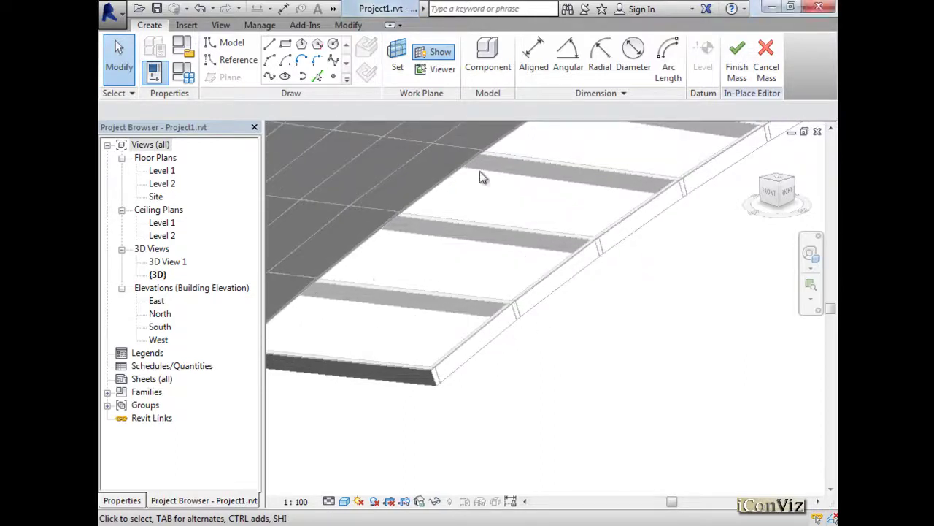
click(399, 68)
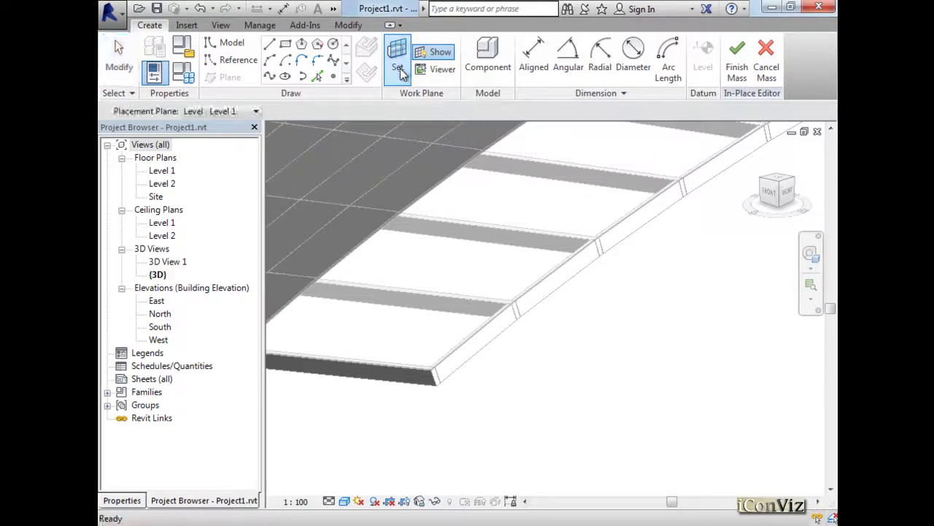
scroll(430, 376, up, 3)
scroll(429, 377, up, 4)
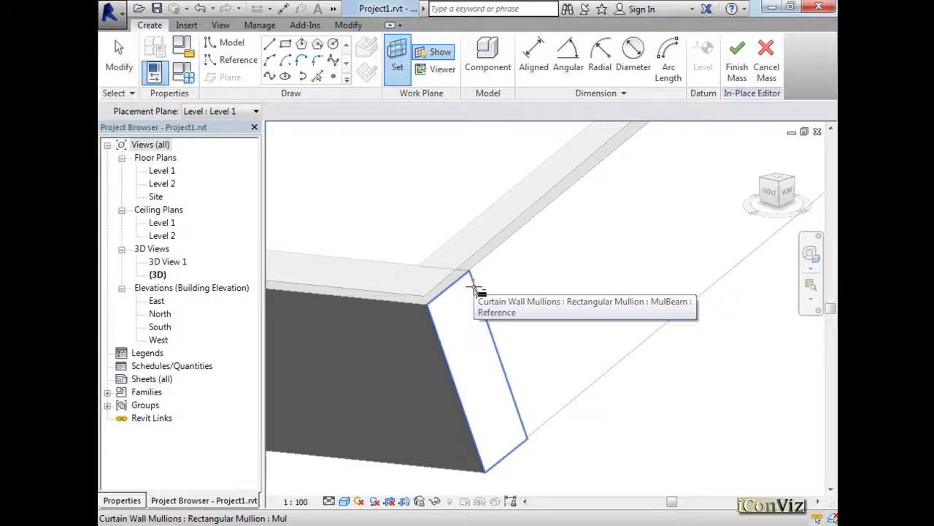
click(473, 284)
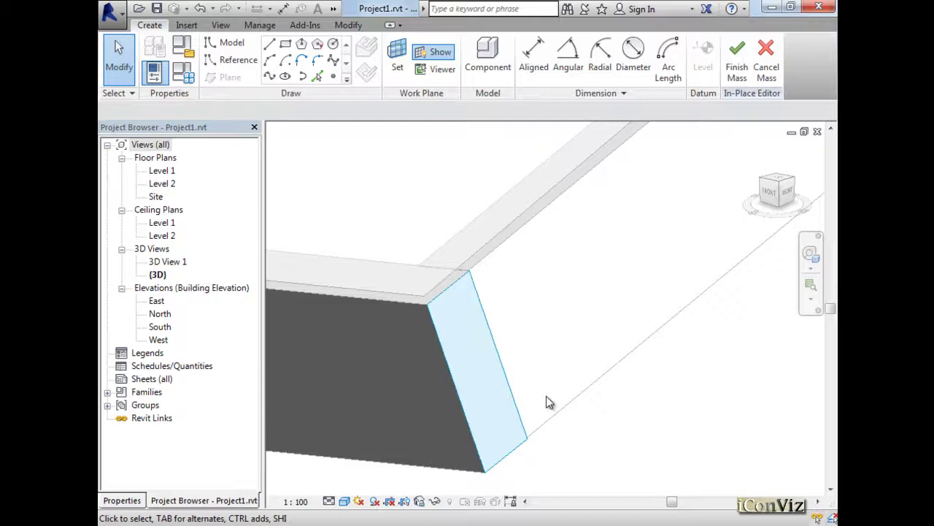
scroll(367, 378, down, 4)
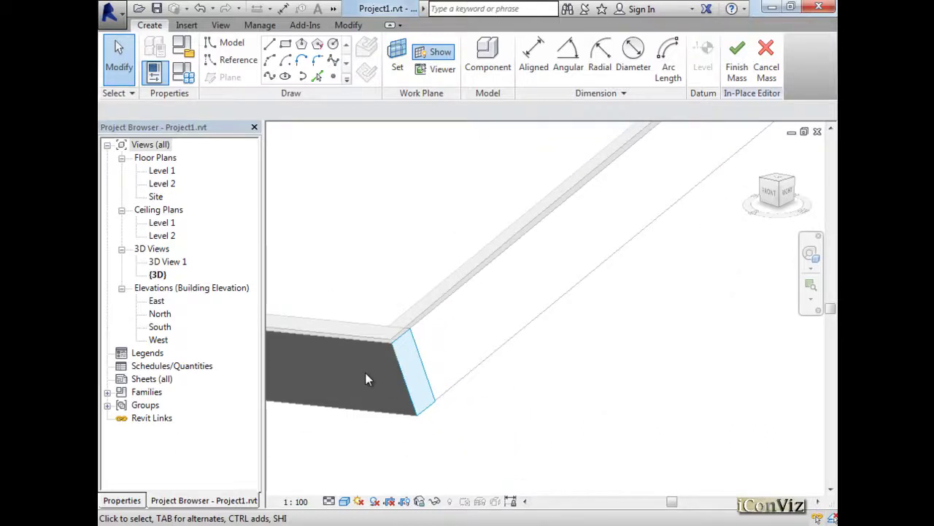
scroll(366, 378, down, 2)
scroll(366, 372, down, 6)
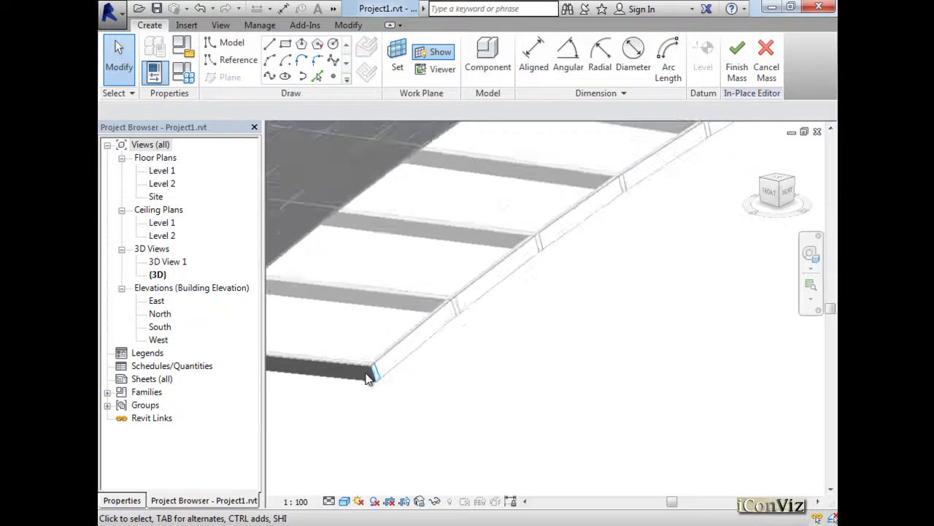
shift+middle_drag(556, 343, 413, 407)
shift+middle_drag(664, 251, 709, 253)
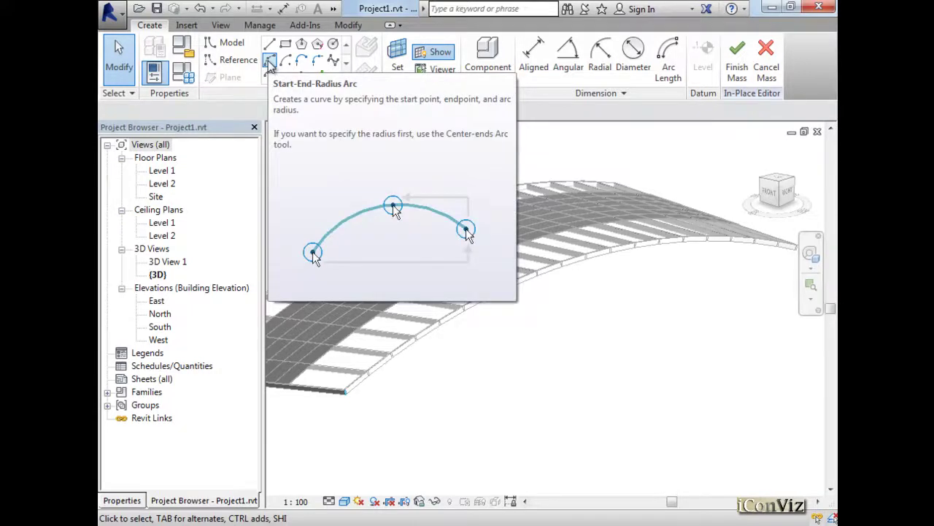
Step: Draw a start-end-radius arc on the mullion face from the slab corner along the bridge
click(268, 64)
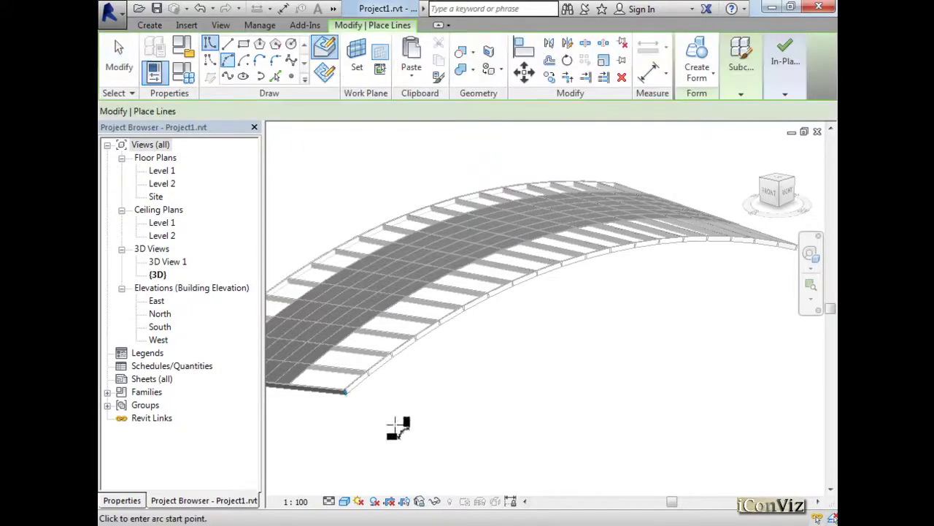
scroll(345, 403, up, 5)
scroll(344, 403, up, 2)
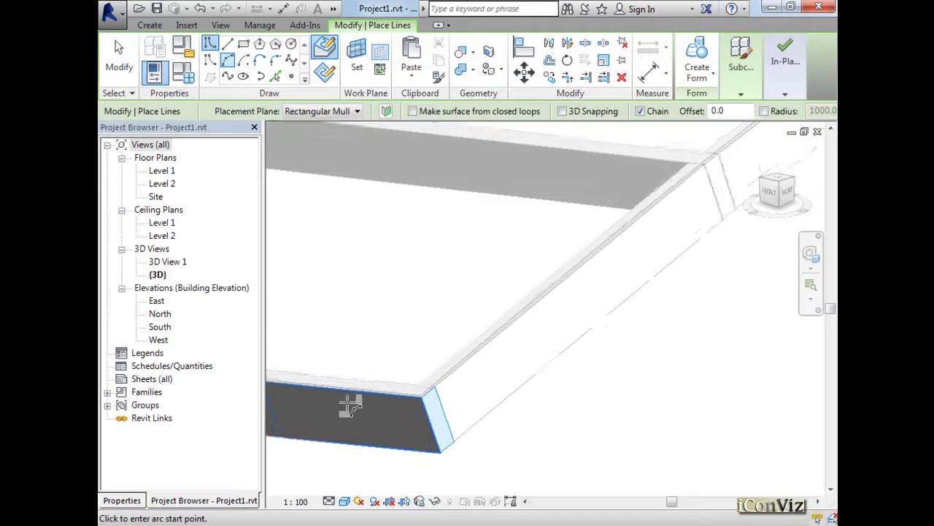
scroll(427, 401, up, 2)
click(423, 400)
scroll(354, 400, down, 6)
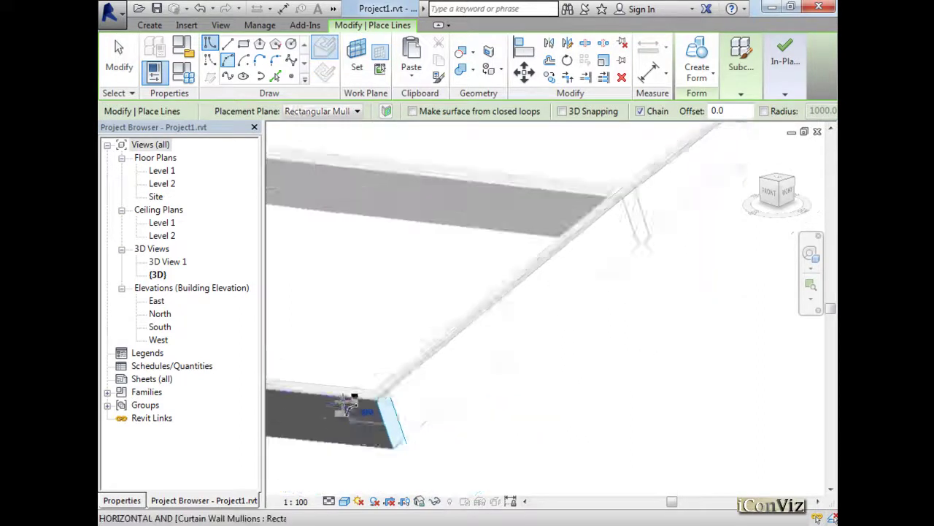
scroll(652, 306, up, 5)
scroll(611, 417, up, 2)
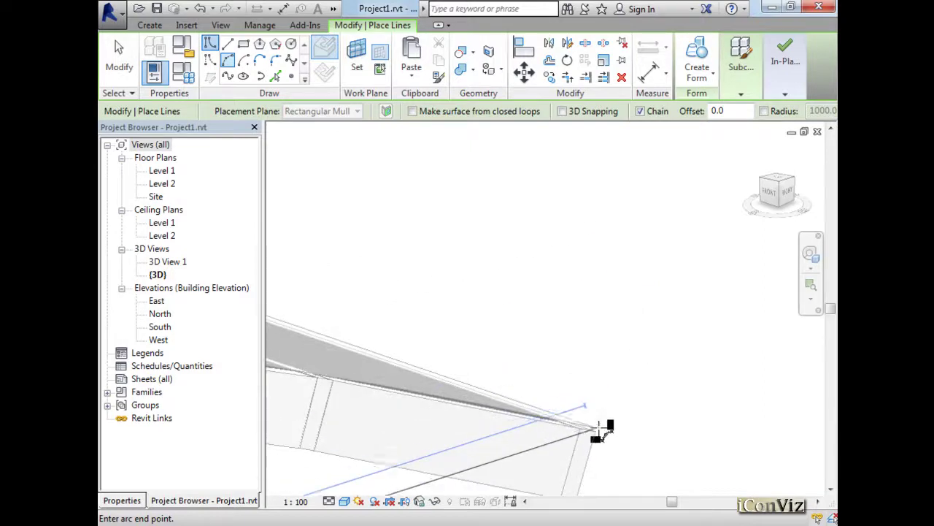
scroll(603, 434, up, 2)
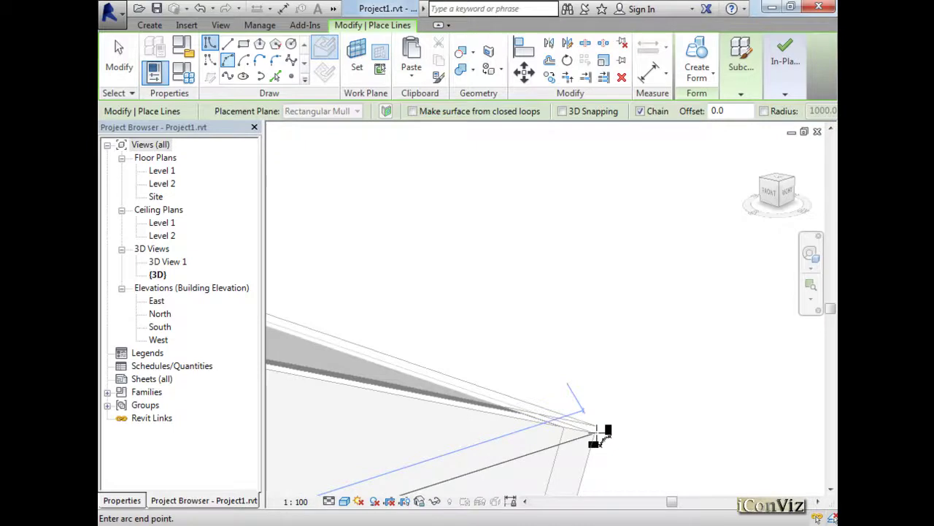
scroll(598, 436, down, 5)
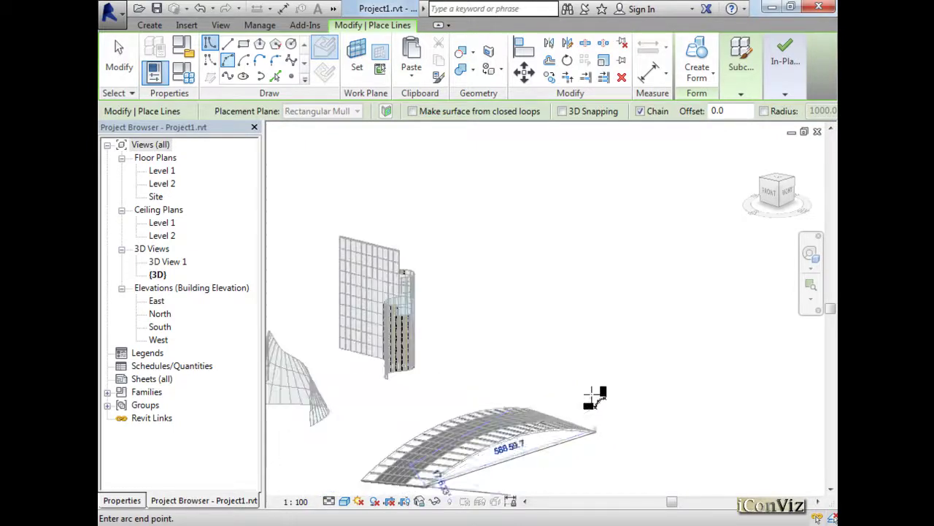
mouse_move(594, 379)
shift+middle_down()
mouse_move(594, 340)
mouse_move(651, 470)
mouse_move(596, 292)
mouse_move(583, 376)
shift+middle_up()
scroll(521, 197, down, 2)
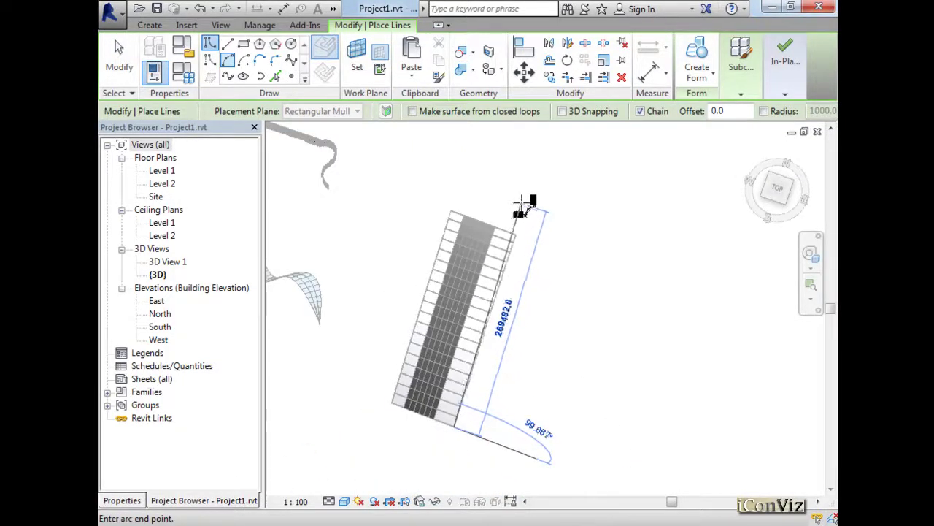
scroll(523, 208, up, 2)
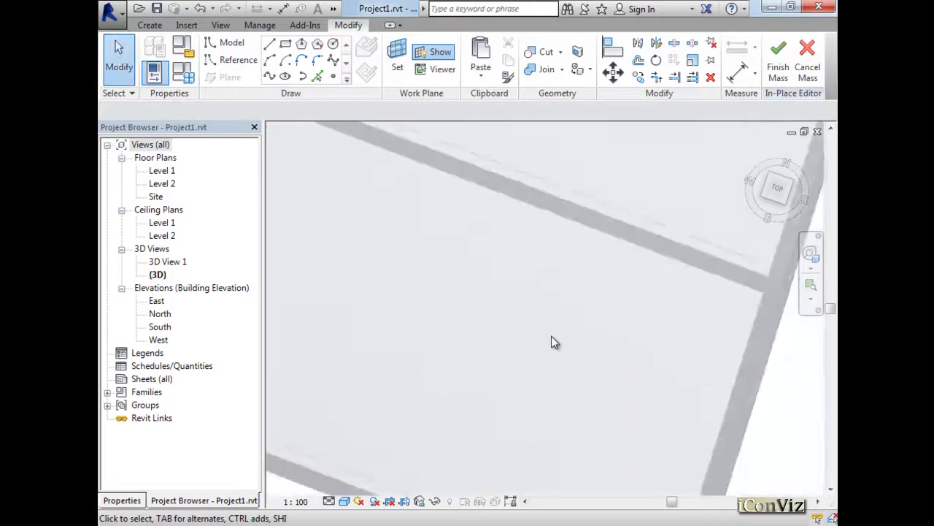
Step: In the top view, drag the curved band's upper edge right, away from the bridge
shift+middle_drag(551, 335, 594, 299)
middle_drag(616, 352, 407, 371)
scroll(504, 382, down, 4)
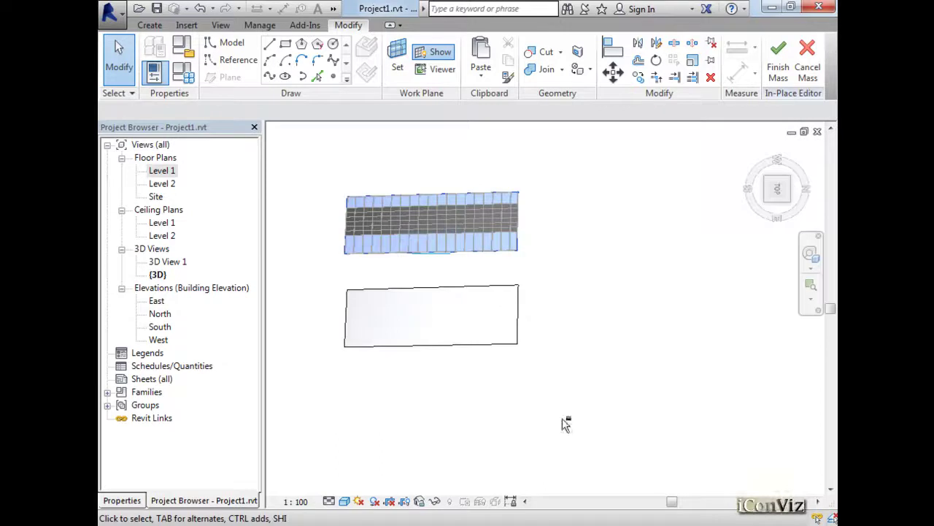
shift+middle_drag(566, 423, 680, 200)
scroll(498, 235, up, 2)
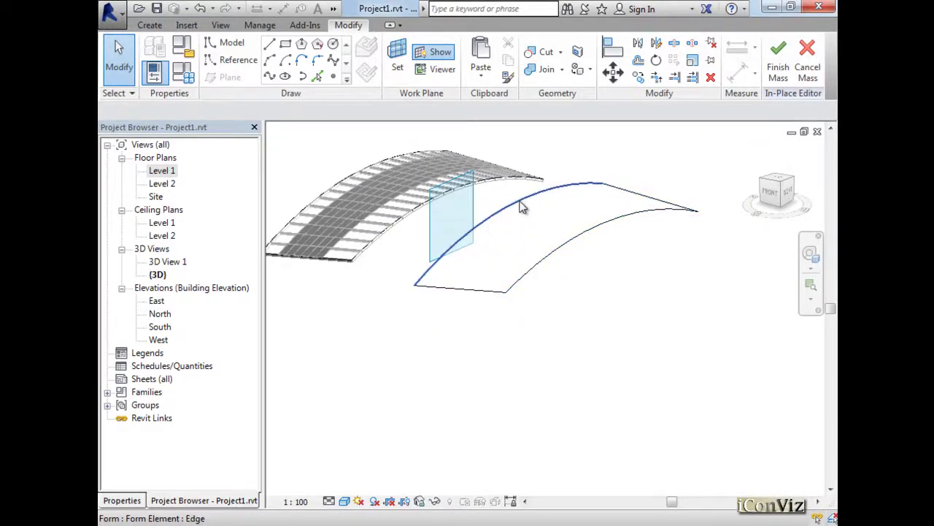
click(520, 207)
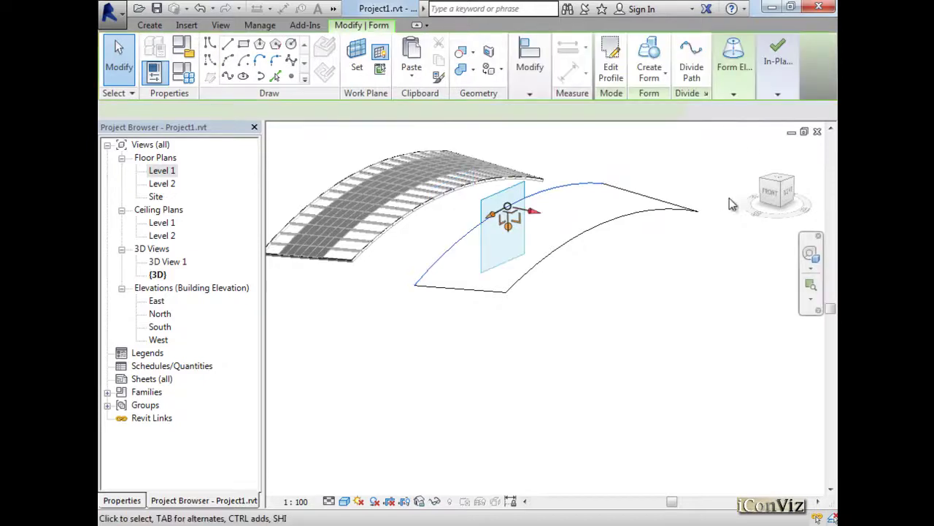
click(779, 182)
drag(528, 315, 624, 307)
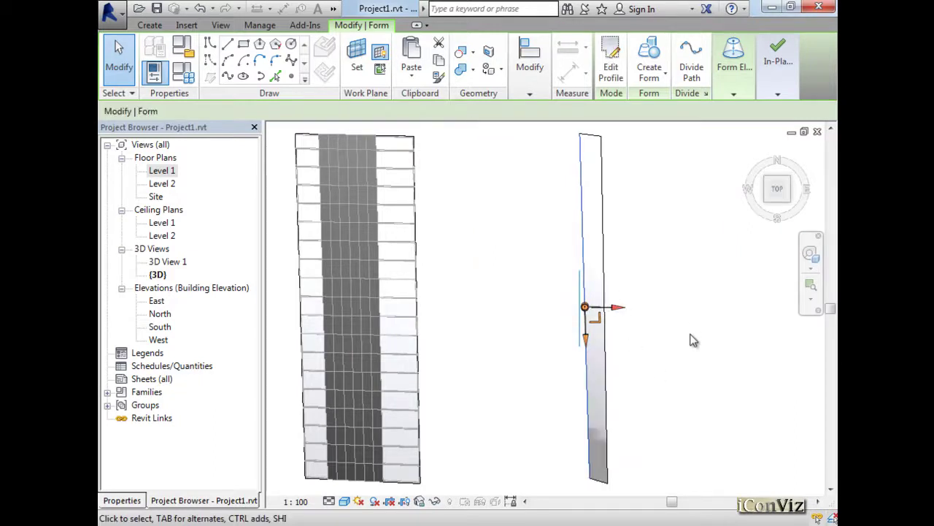
key(Escape)
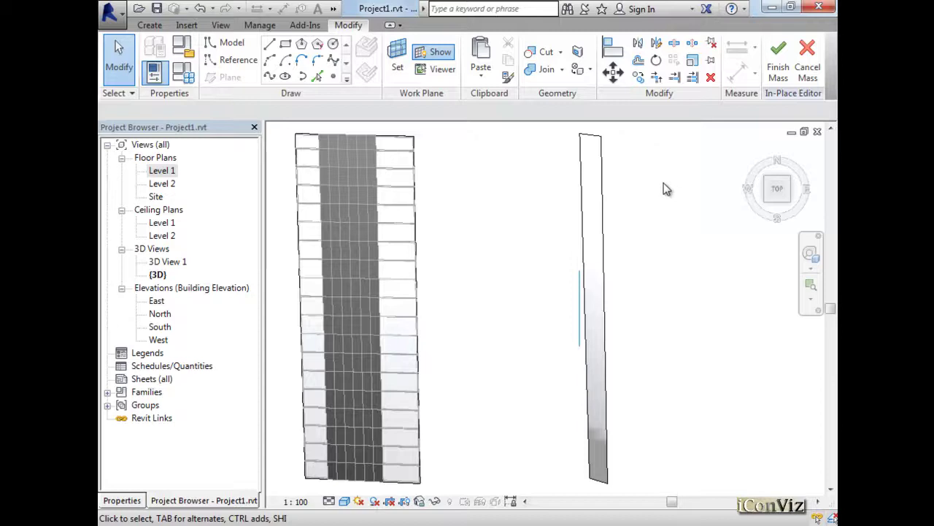
Step: Select the thin surface form and move it 30m to lie along the bridge deck edge
drag(663, 183, 571, 219)
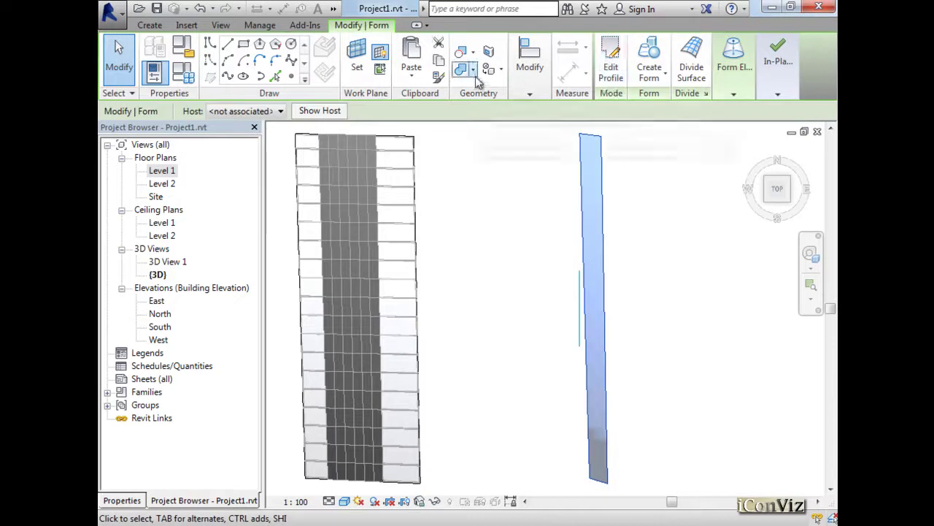
click(529, 96)
click(524, 141)
click(545, 259)
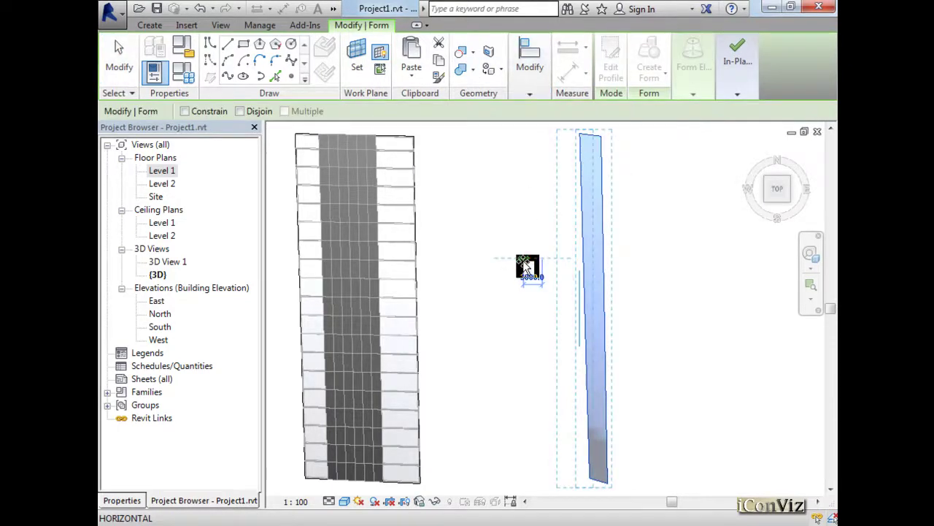
text(30)
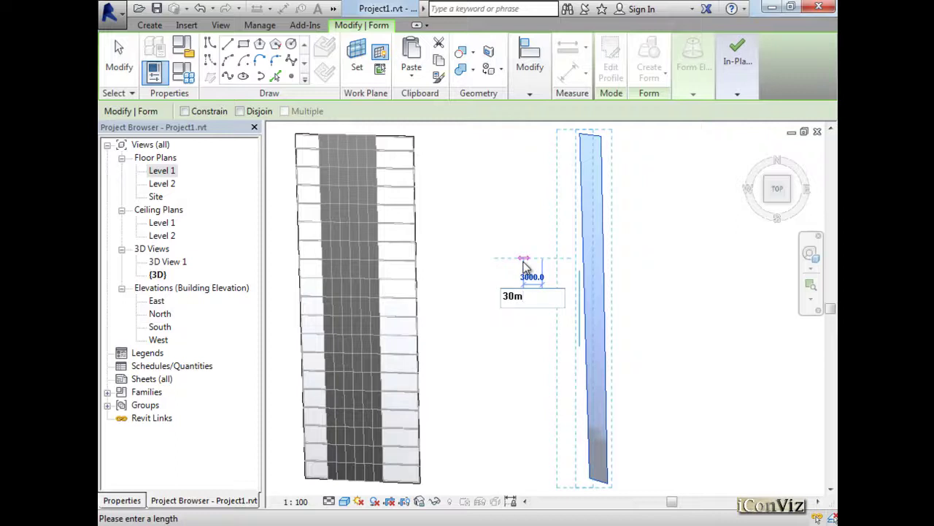
text(m)
key(Return)
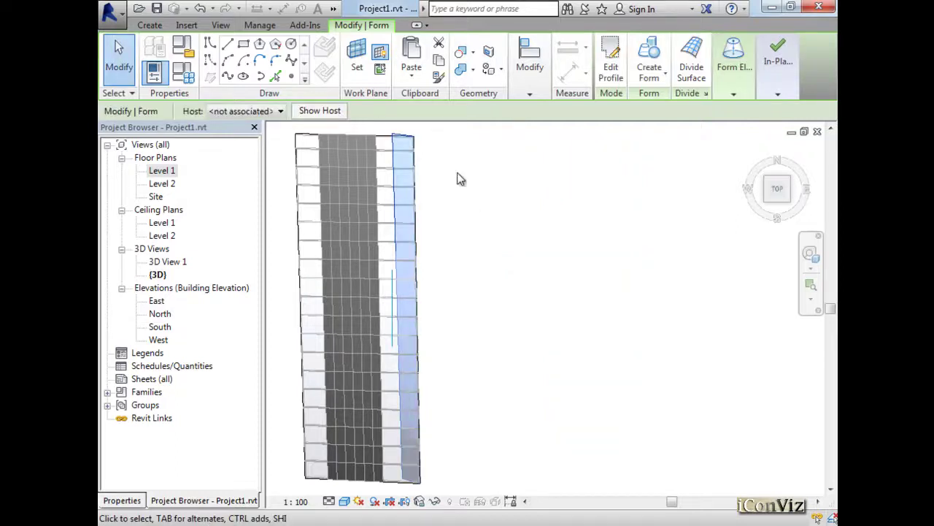
scroll(406, 123, up, 5)
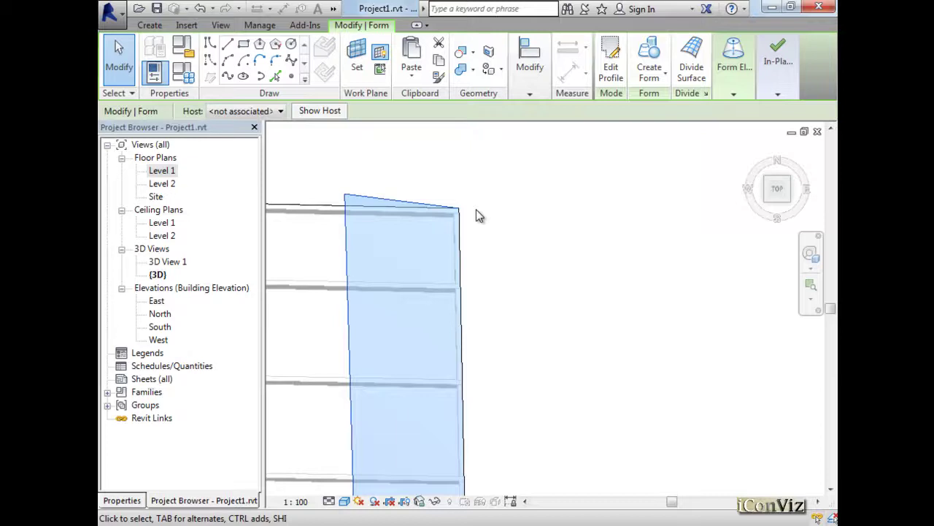
scroll(476, 215, down, 4)
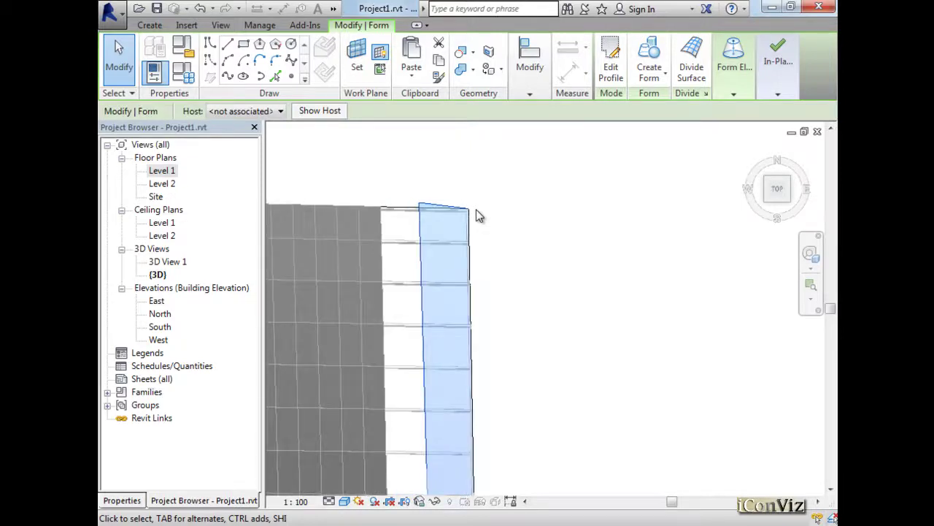
mouse_move(592, 317)
shift+middle_down()
mouse_move(592, 341)
mouse_move(528, 243)
mouse_move(528, 184)
mouse_move(597, 334)
shift+middle_up()
scroll(597, 335, up, 5)
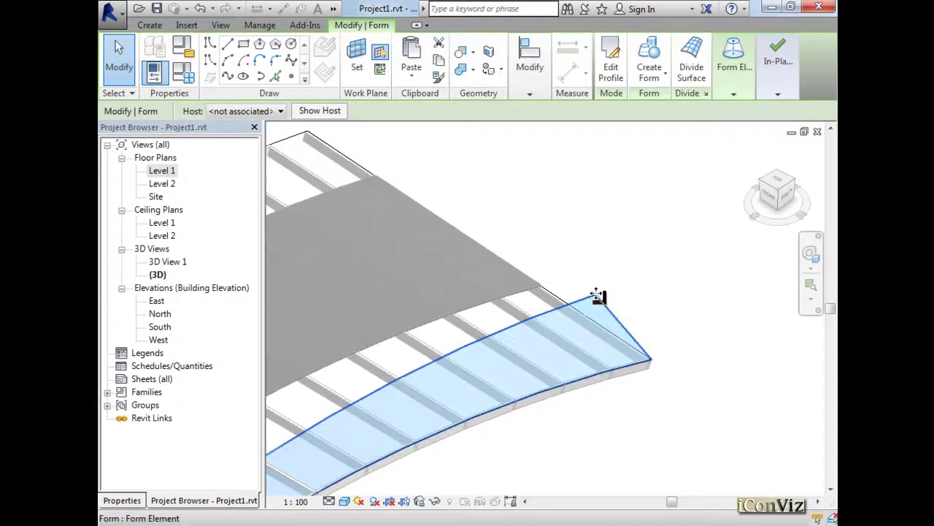
scroll(617, 289, down, 3)
scroll(599, 321, down, 2)
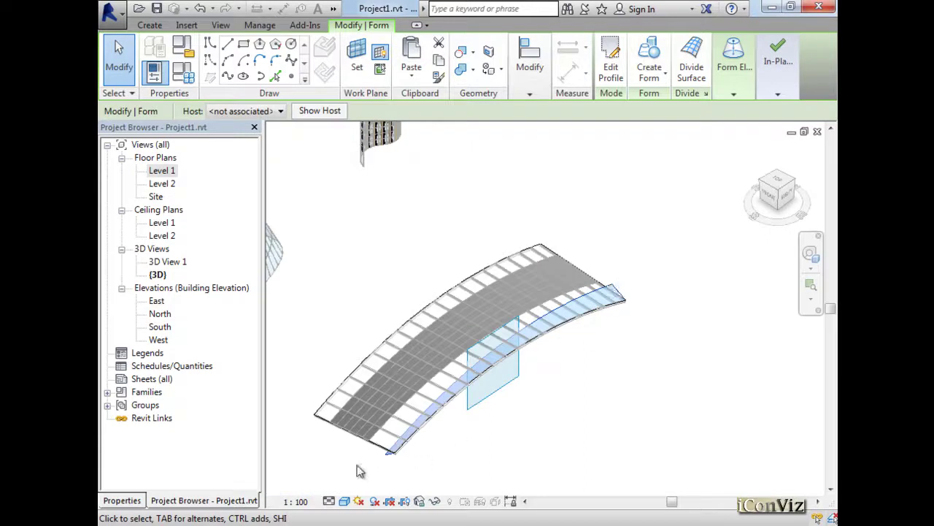
scroll(410, 460, up, 5)
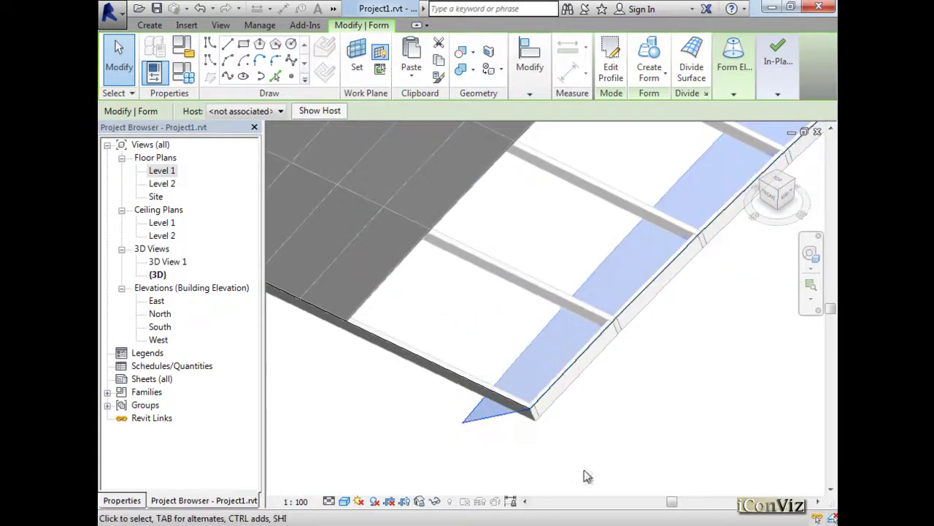
click(640, 417)
scroll(454, 441, up, 2)
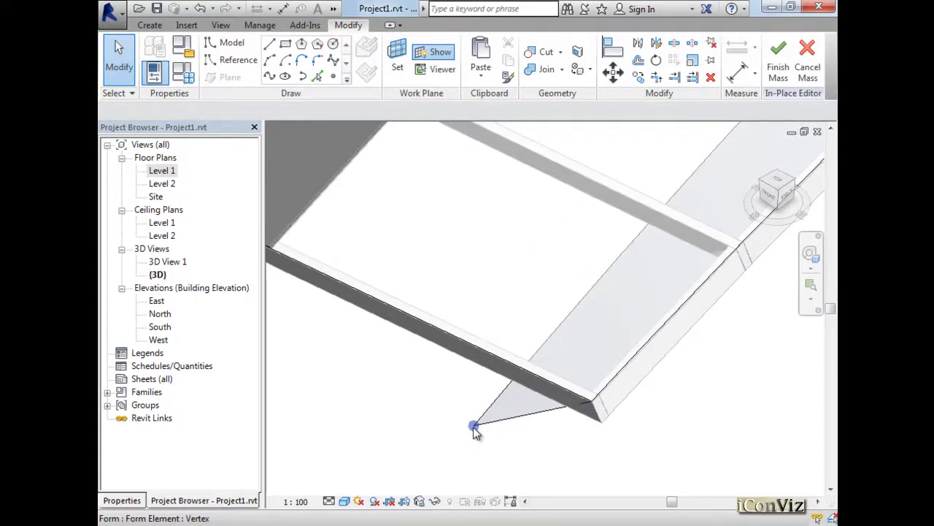
Step: In the FRONT view, raise the form's lower corner vertex onto the bridge deck's slab corner
click(506, 428)
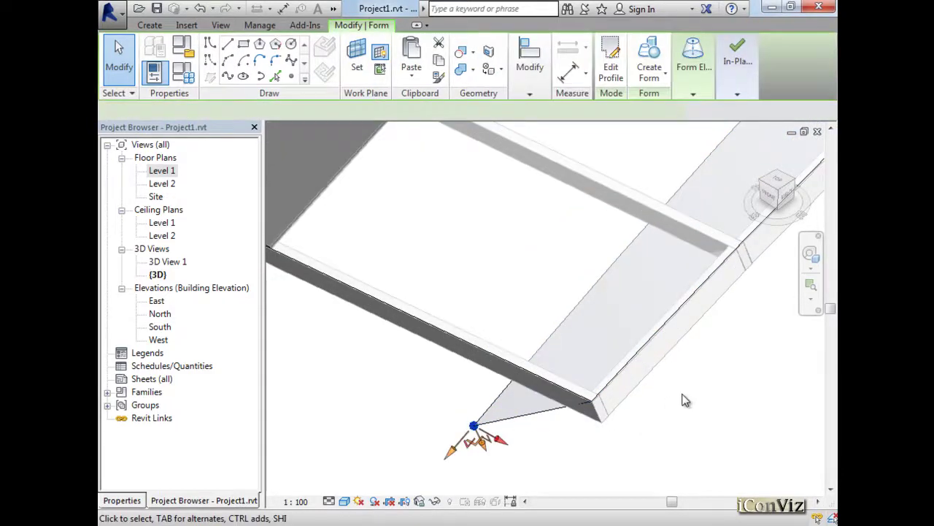
click(772, 203)
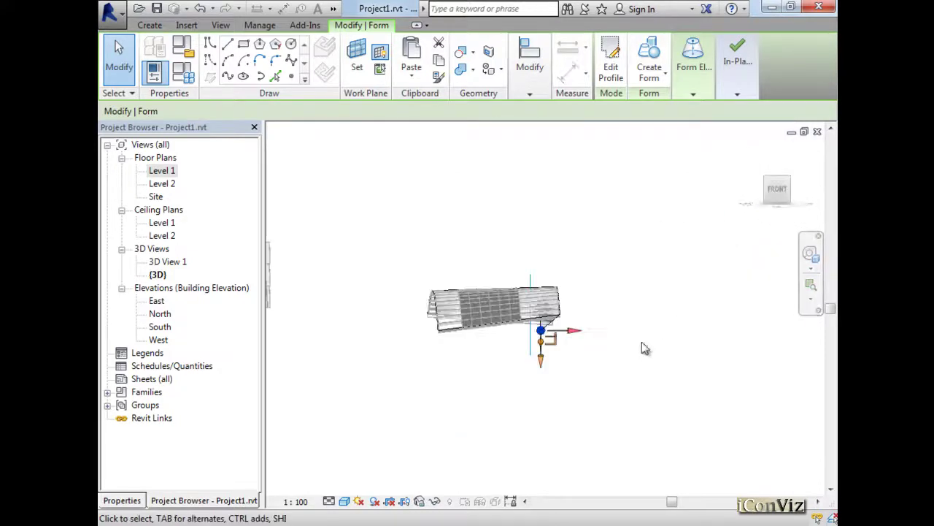
scroll(552, 332, up, 10)
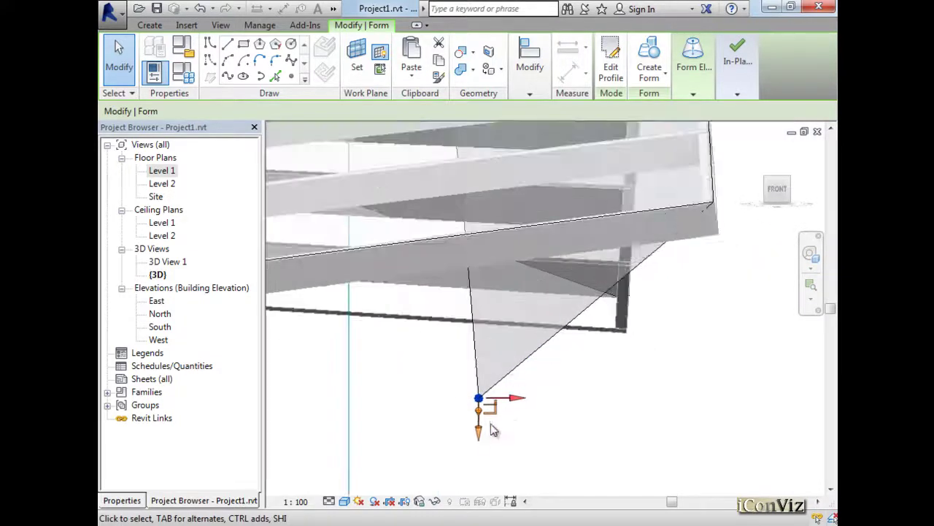
drag(479, 436, 474, 274)
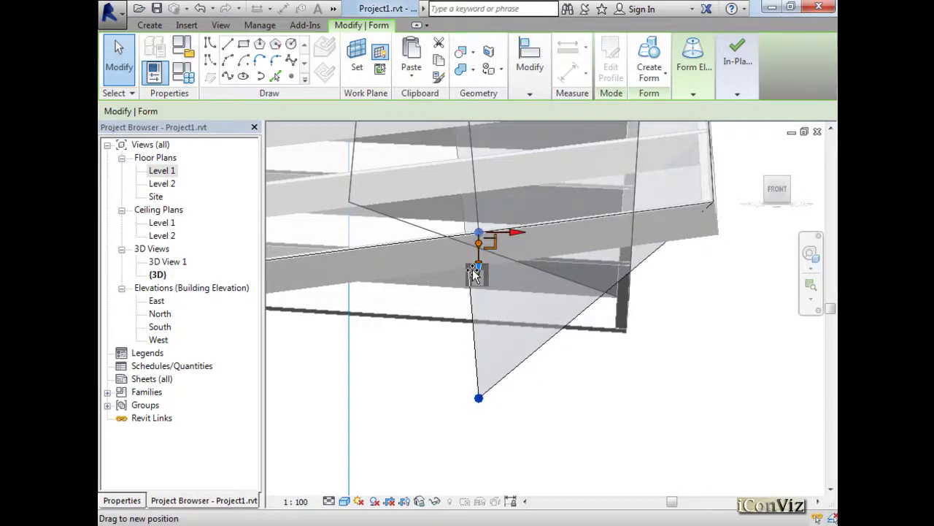
scroll(476, 271, up, 4)
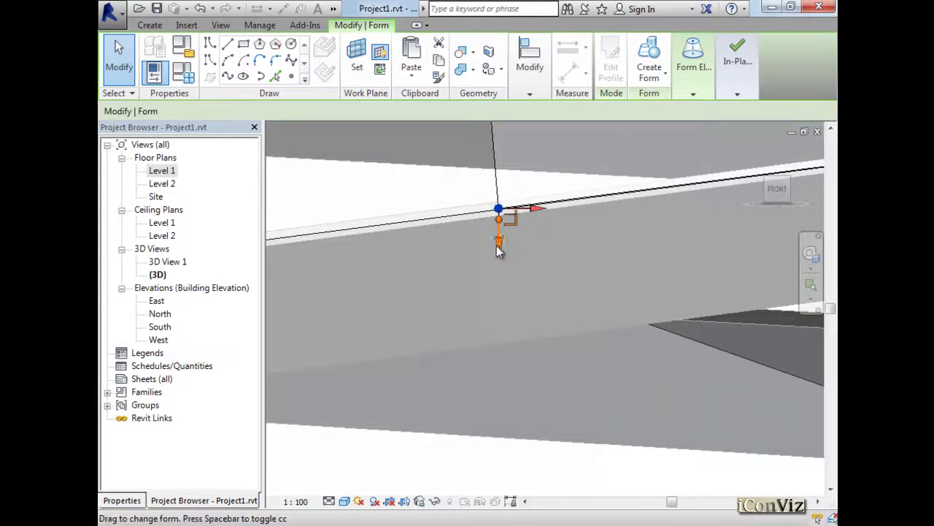
drag(499, 250, 501, 243)
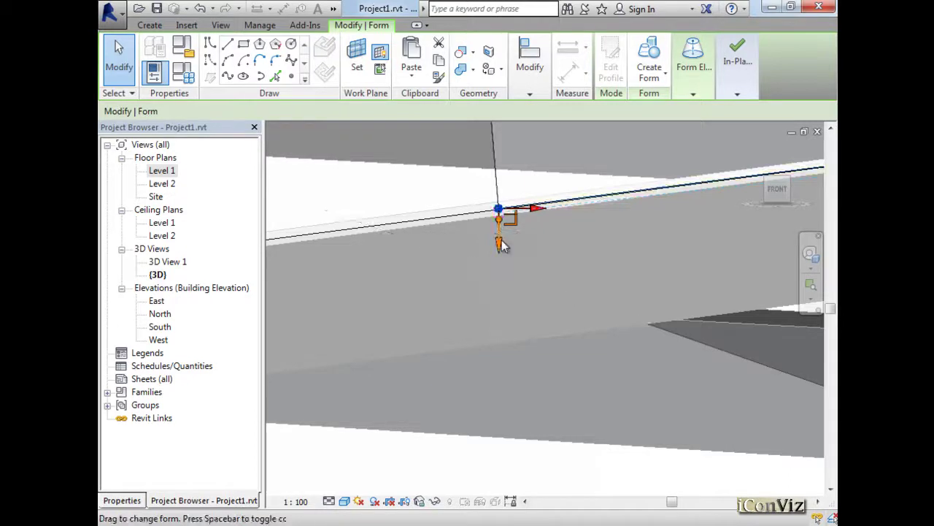
shift+middle_drag(521, 304, 492, 277)
scroll(494, 276, down, 3)
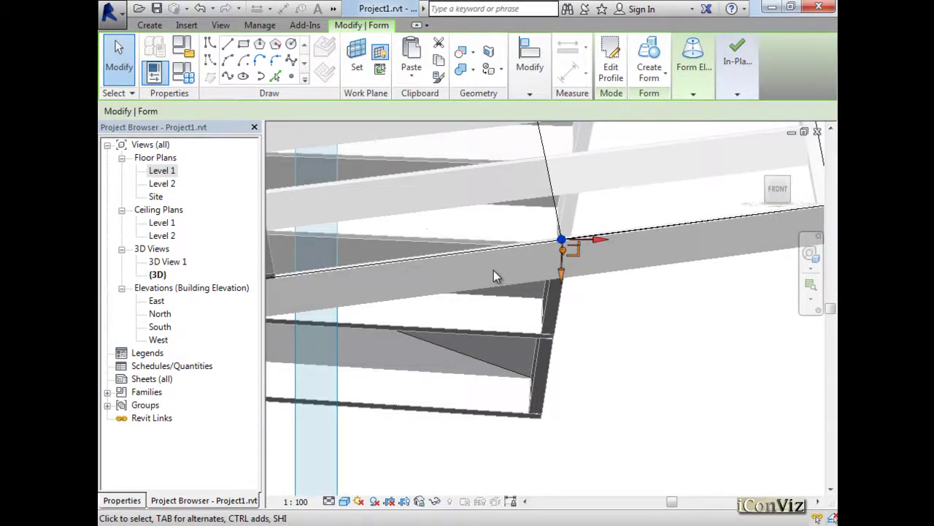
scroll(493, 276, down, 5)
shift+middle_drag(576, 332, 202, 317)
Step: Adjust the arched-end corner vertex vertically in the BACK view so it sits on the deck edge
scroll(593, 225, up, 5)
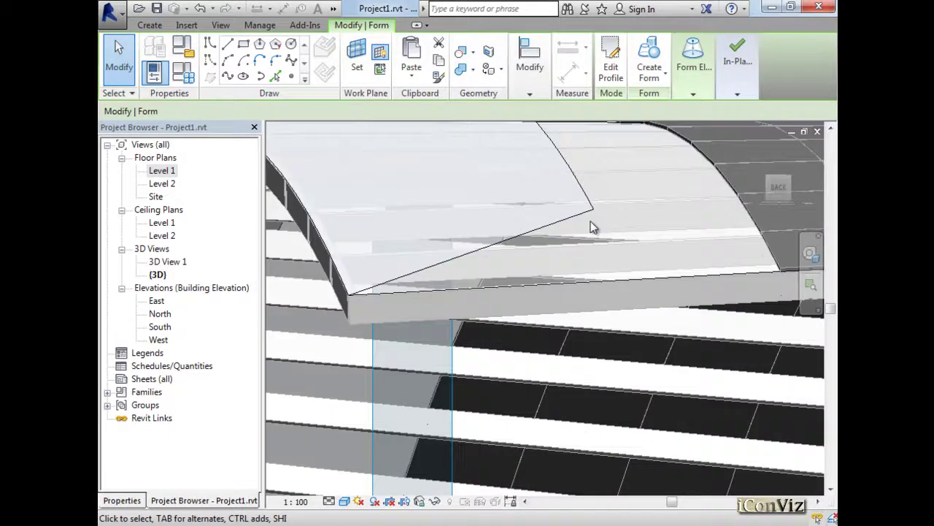
click(594, 209)
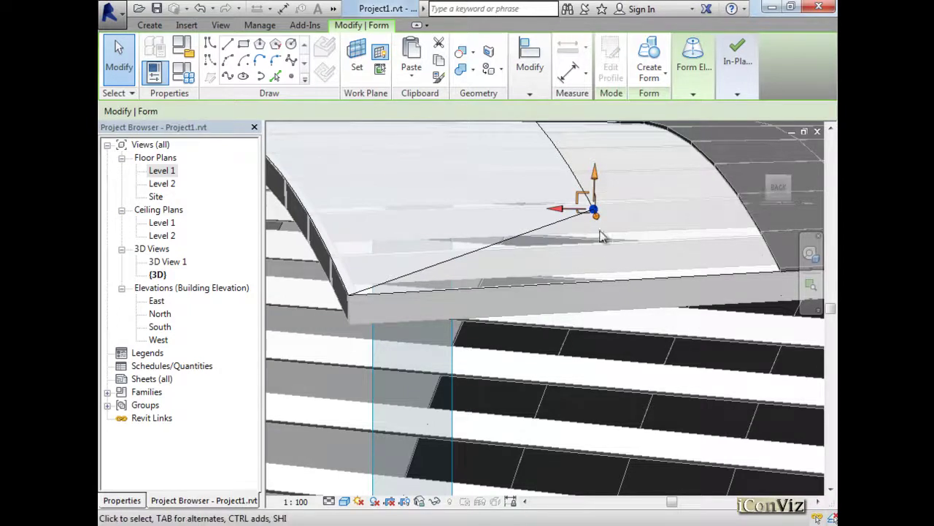
shift+middle_drag(620, 252, 632, 260)
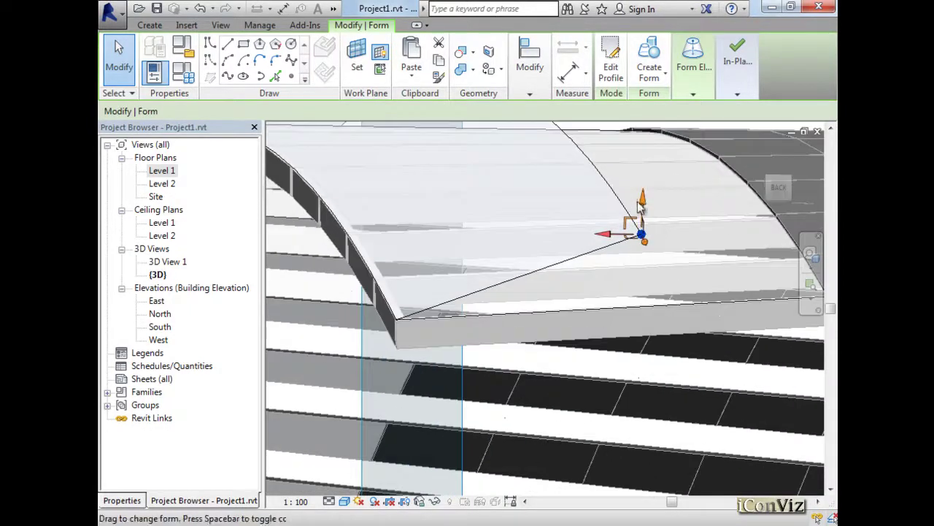
drag(643, 208, 650, 285)
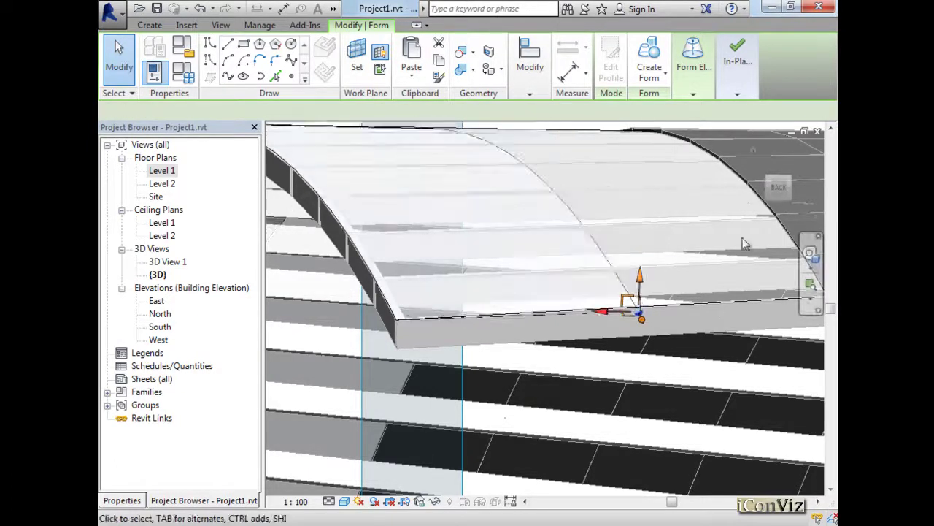
click(780, 190)
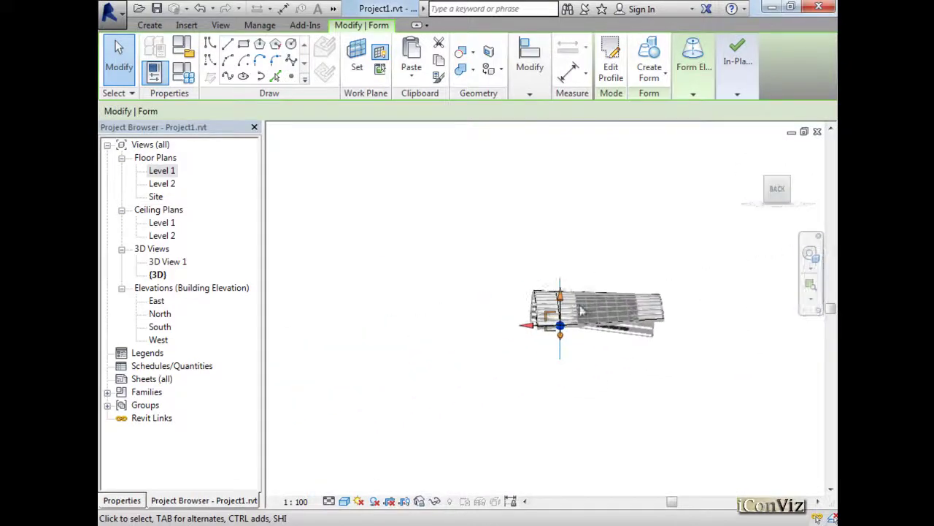
scroll(554, 346, up, 10)
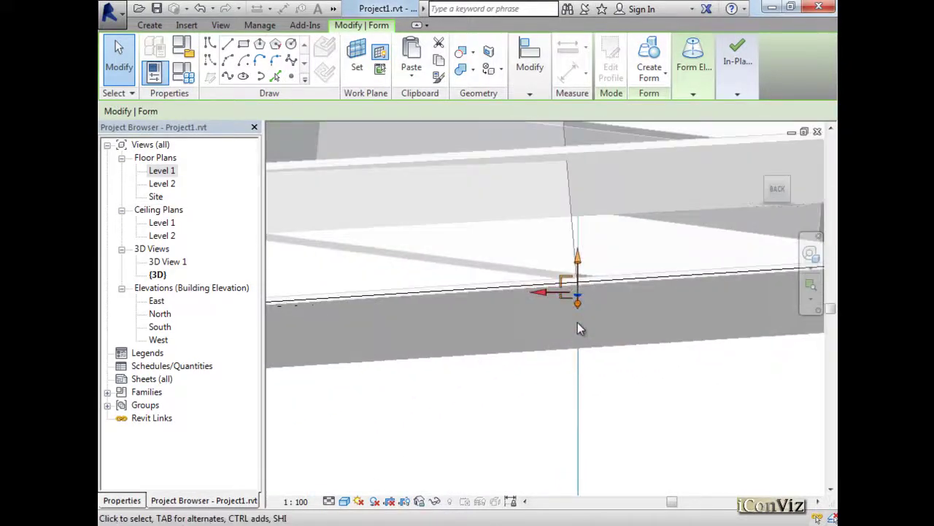
drag(588, 232, 588, 207)
scroll(710, 275, down, 6)
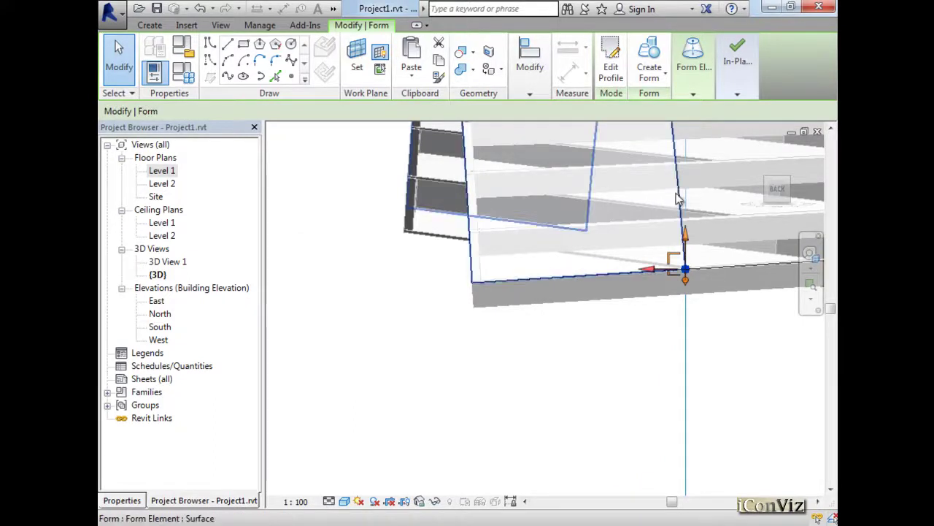
click(679, 203)
Step: Snap the form's tip vertex down onto the deck edge endpoint
scroll(572, 316, down, 3)
shift+middle_drag(566, 330, 621, 369)
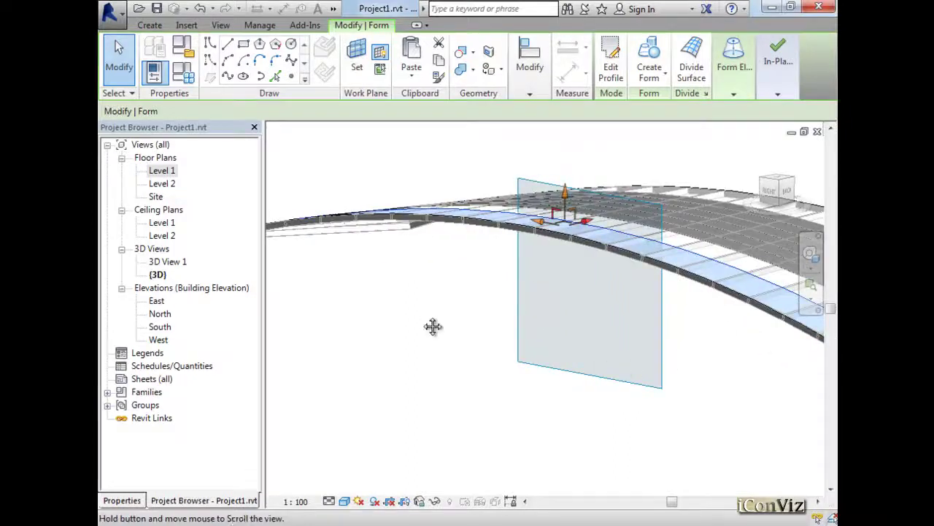
middle_drag(432, 327, 501, 307)
scroll(410, 259, up, 2)
scroll(504, 316, up, 2)
scroll(365, 380, up, 4)
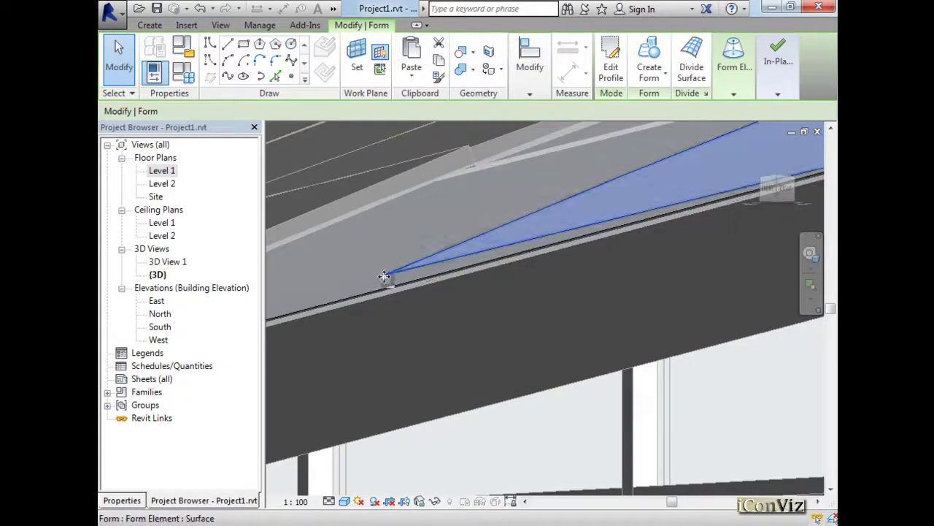
key(Escape)
click(382, 276)
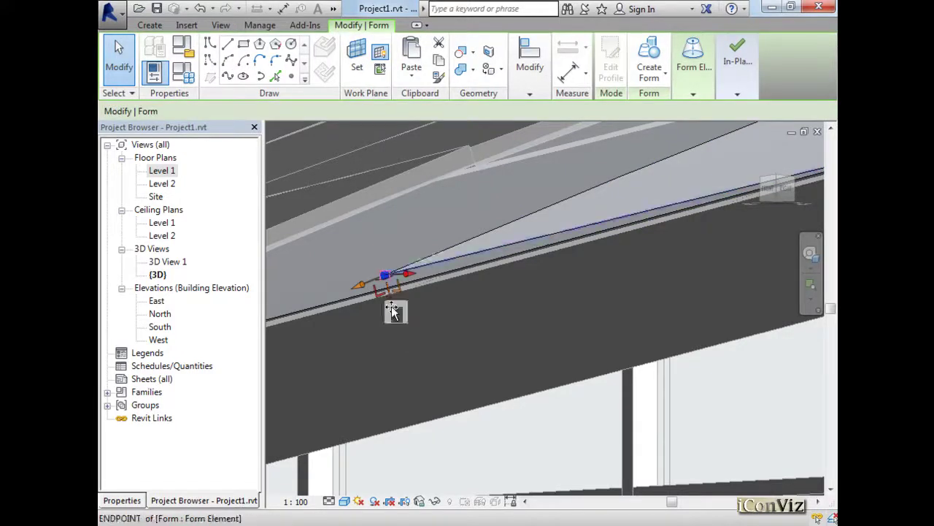
drag(394, 311, 396, 316)
Step: Orbit around the surface form to check it from a low side view and an oblique overview
shift+middle_drag(338, 268, 379, 278)
click(370, 293)
shift+middle_drag(646, 344, 336, 306)
scroll(657, 310, up, 4)
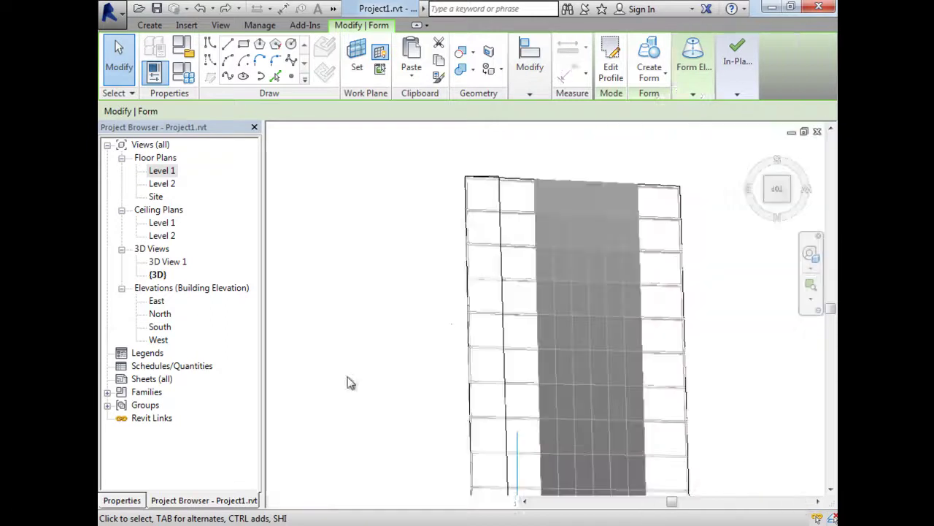
click(349, 383)
scroll(474, 365, down, 4)
scroll(569, 353, up, 2)
shift+middle_drag(554, 360, 813, 35)
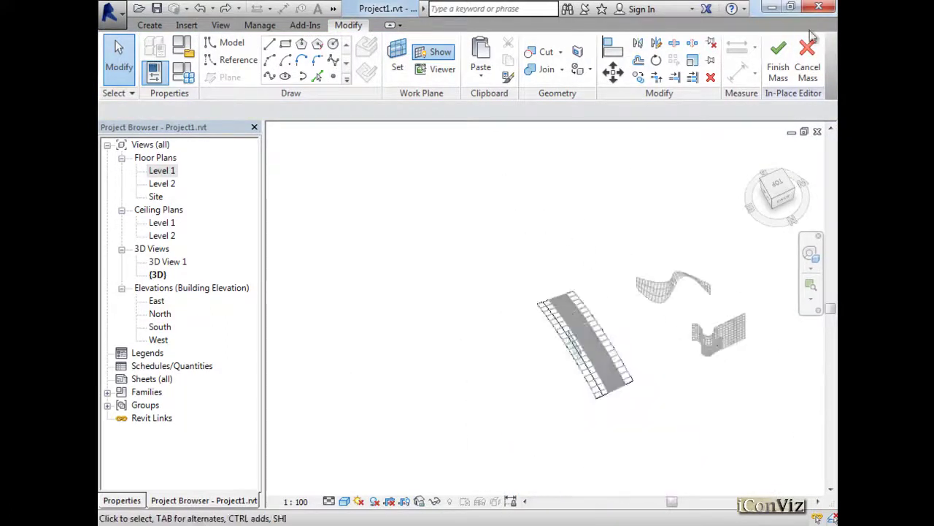
Step: Finish the SideWalkWay in-place mass, inspect it, and return to the Massing & Site tools
click(778, 55)
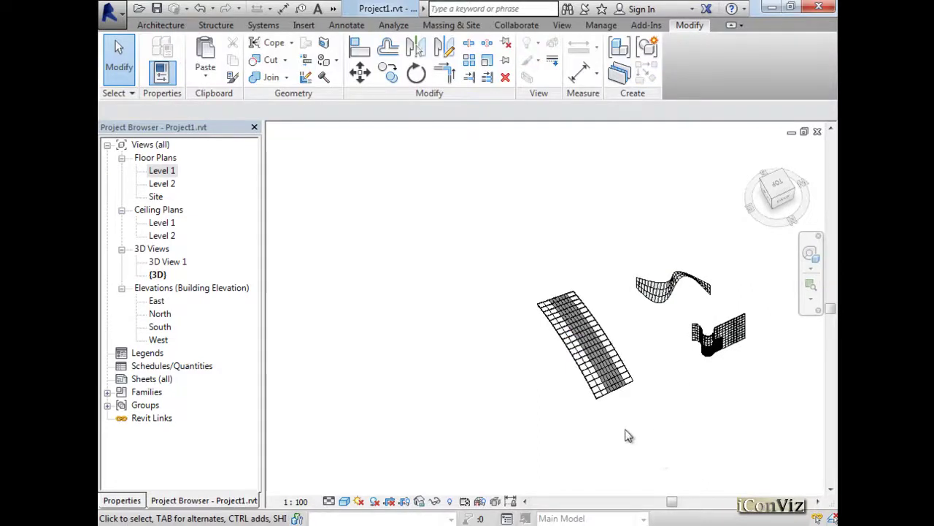
scroll(617, 384, up, 8)
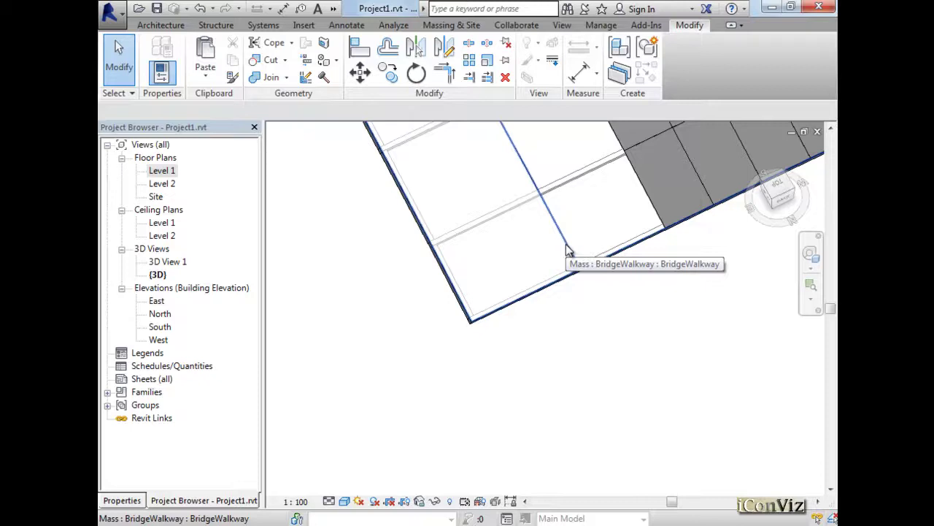
scroll(680, 353, down, 4)
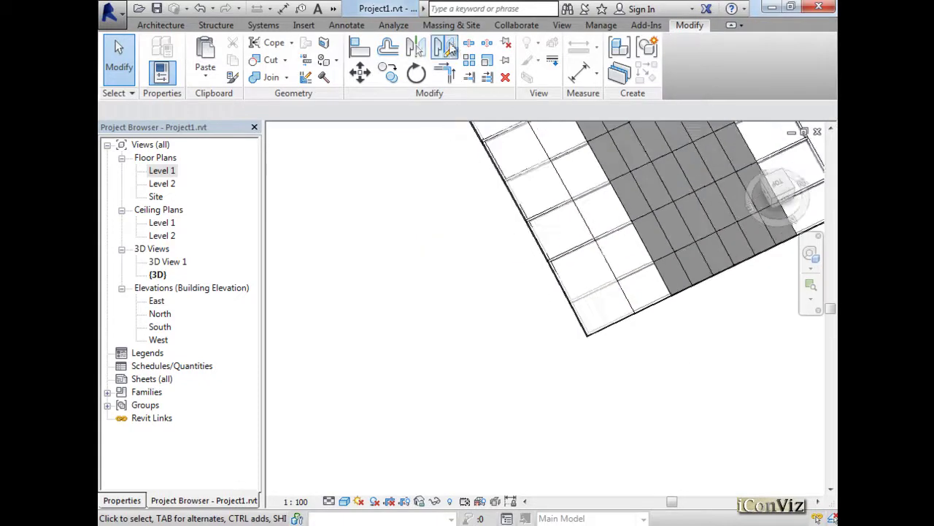
click(456, 28)
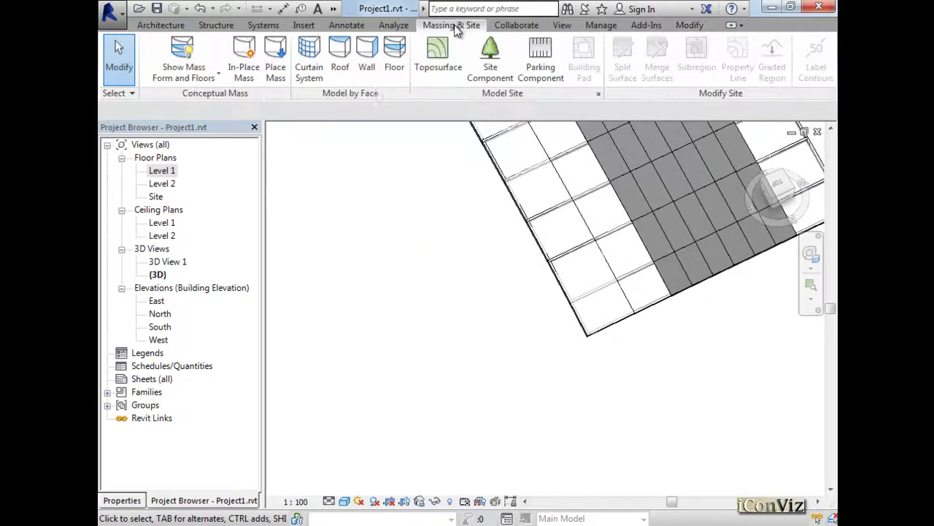
Step: Place a CW 102-50-100p basic wall by face on the BridgeWalkway mass's side face
click(367, 68)
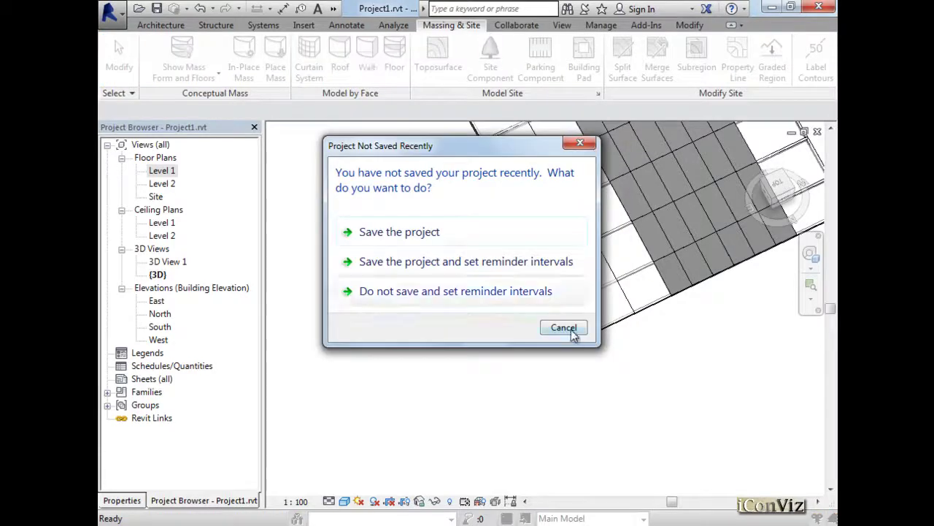
click(573, 329)
click(126, 501)
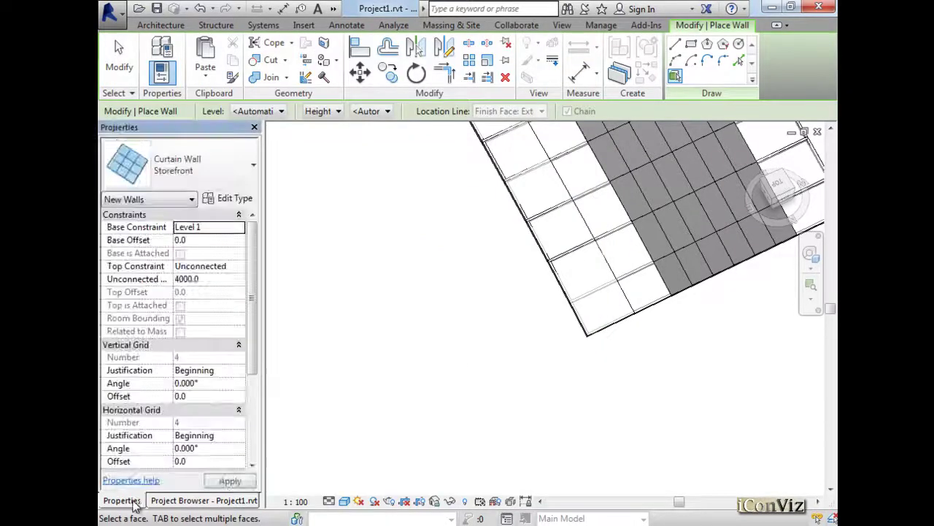
click(241, 175)
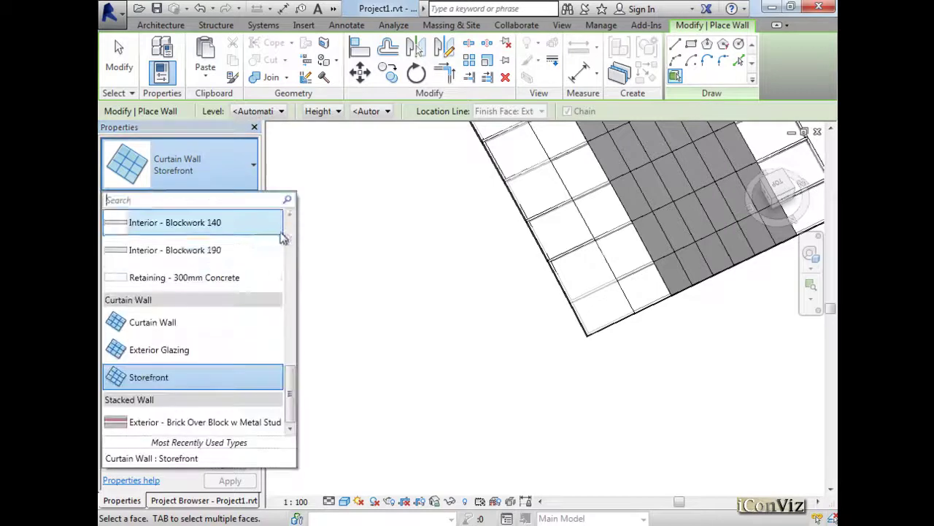
scroll(294, 253, up, 3)
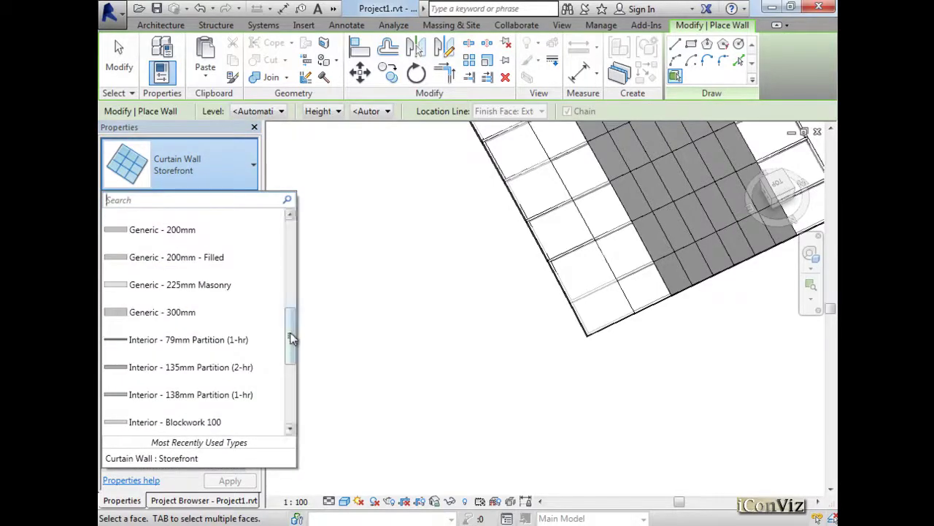
drag(291, 337, 297, 219)
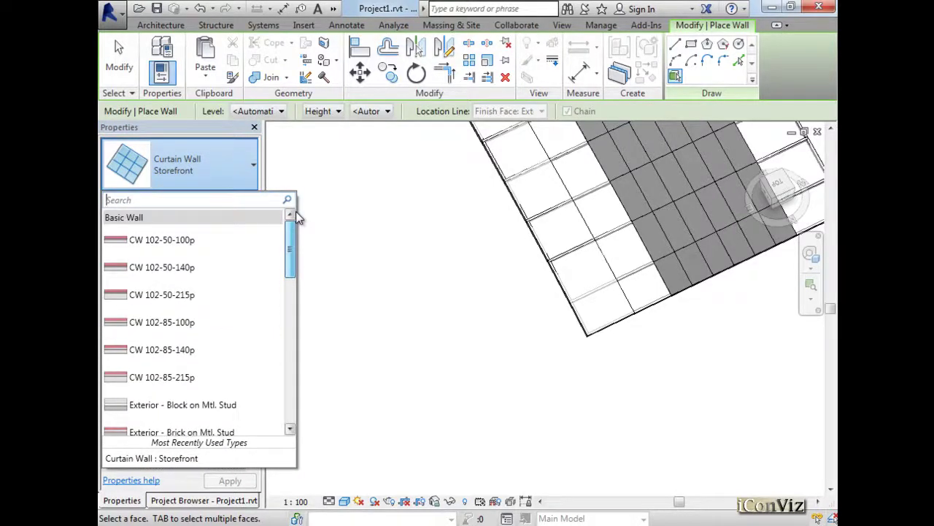
mouse_move(183, 244)
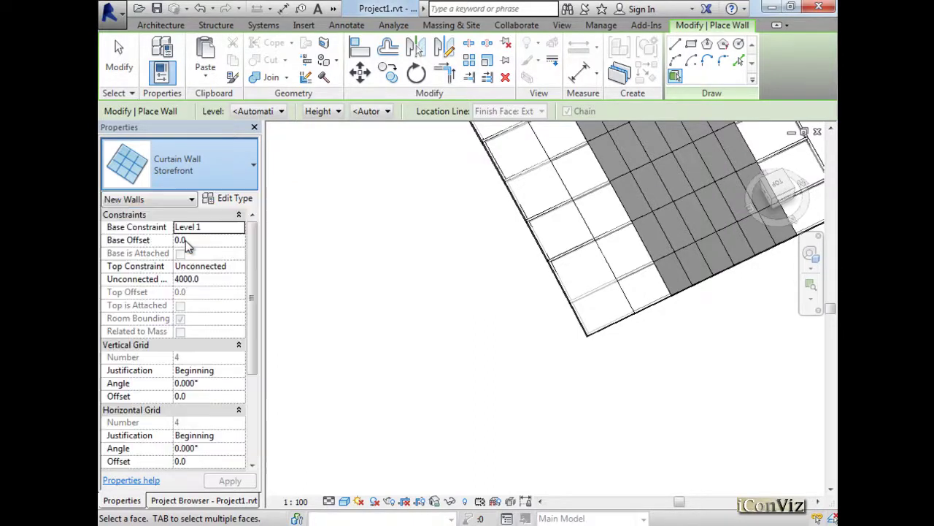
click(189, 241)
click(605, 259)
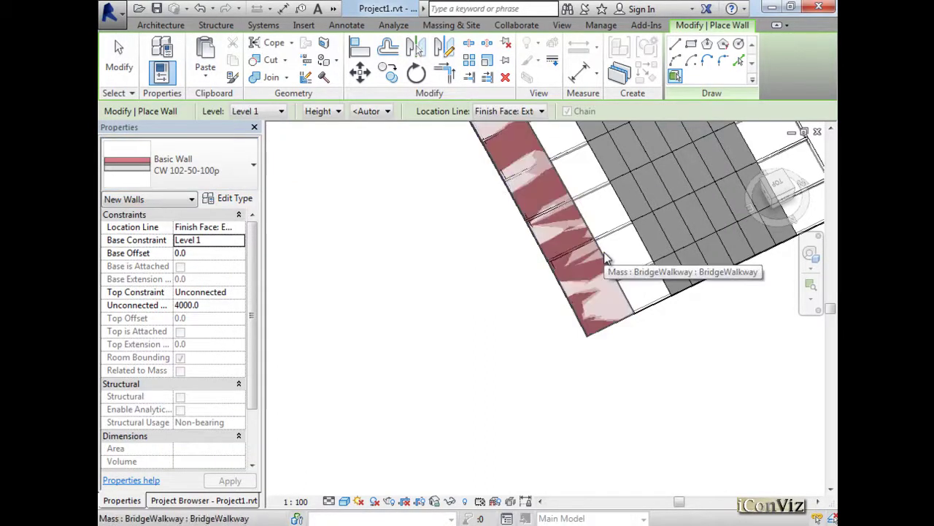
scroll(649, 348, down, 6)
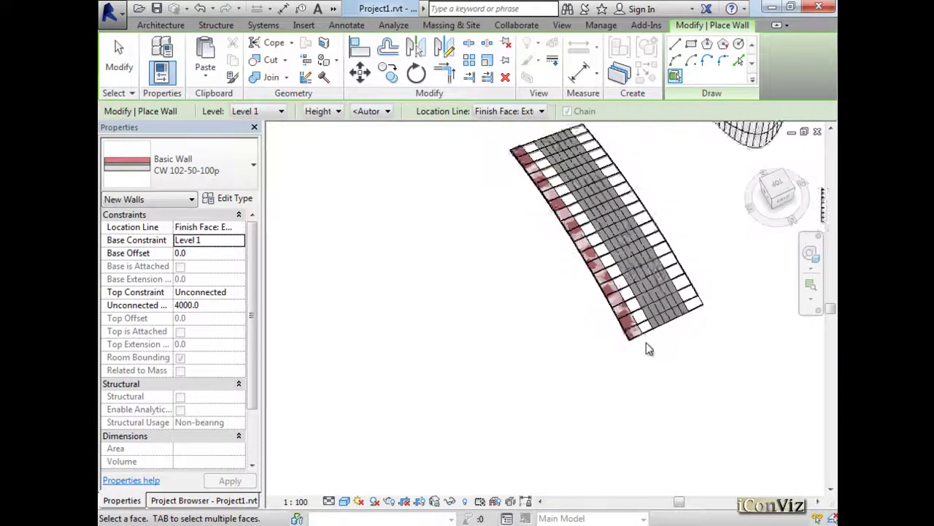
key(Escape)
scroll(642, 335, up, 8)
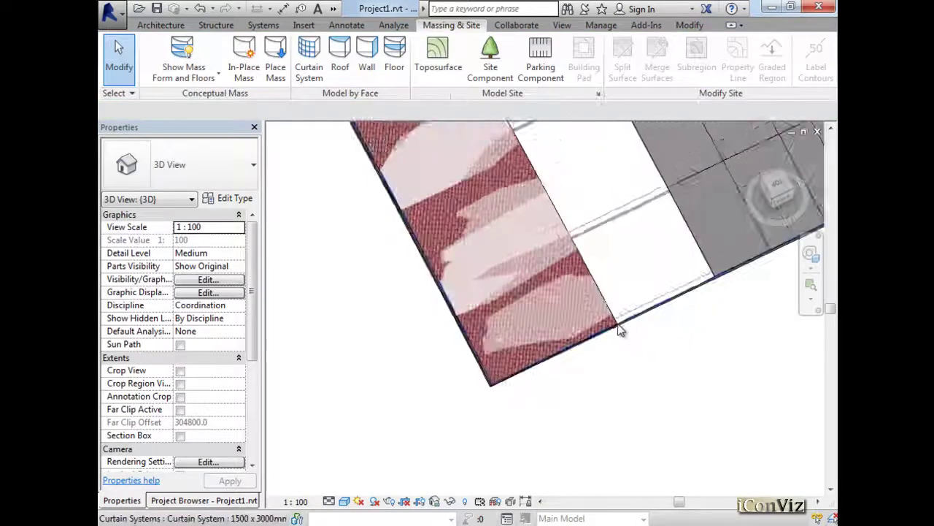
scroll(604, 334, up, 4)
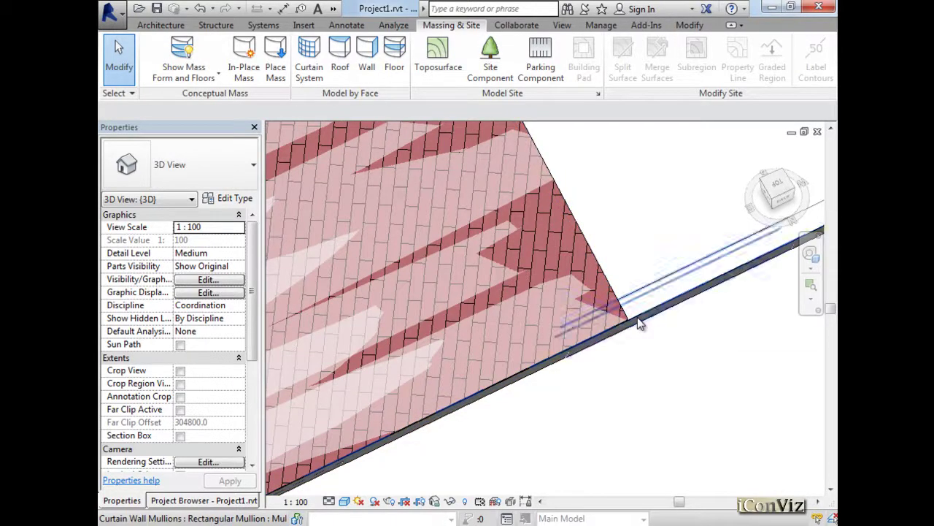
click(639, 323)
scroll(643, 343, down, 5)
shift+middle_drag(647, 368, 657, 306)
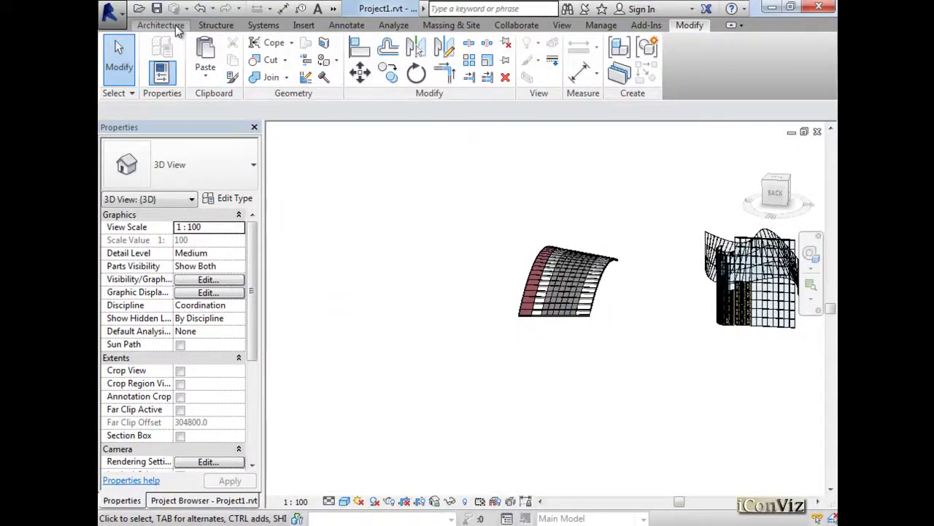
click(161, 24)
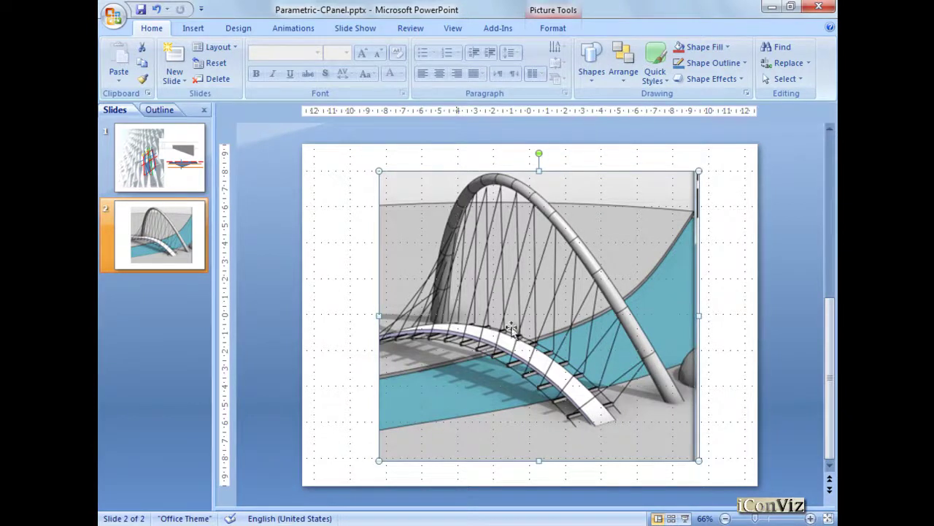
key(alt+Tab)
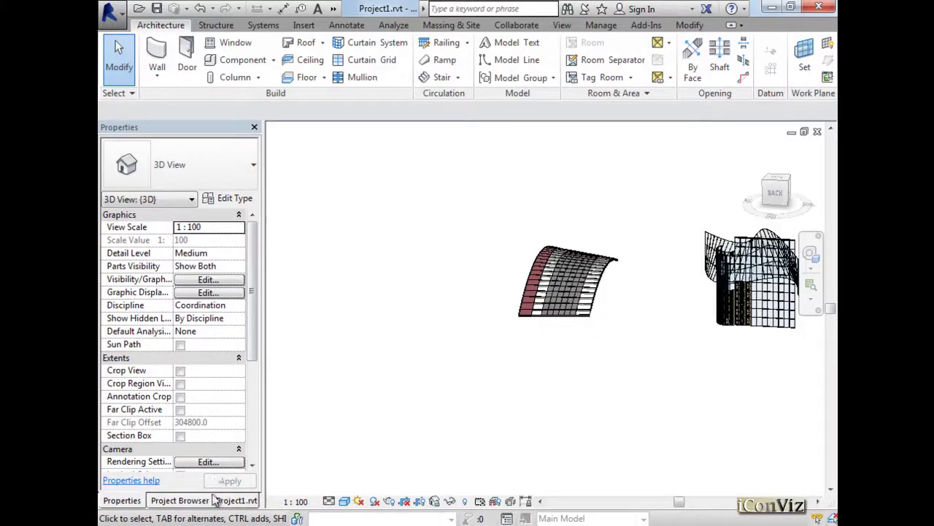
Step: Open the Level 1 floor plan and locate the section line cutting across the bridge
click(189, 500)
double_click(168, 174)
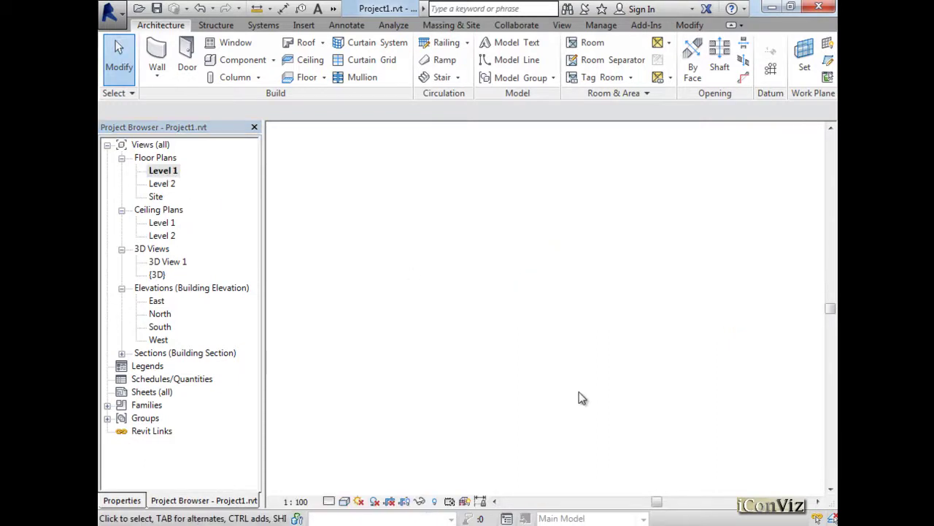
scroll(568, 264, up, 2)
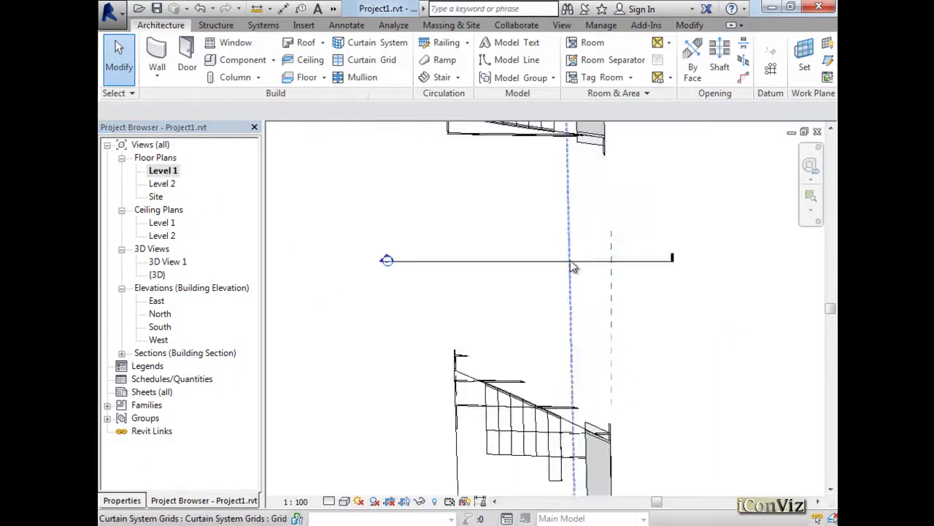
click(652, 264)
scroll(702, 380, down, 1)
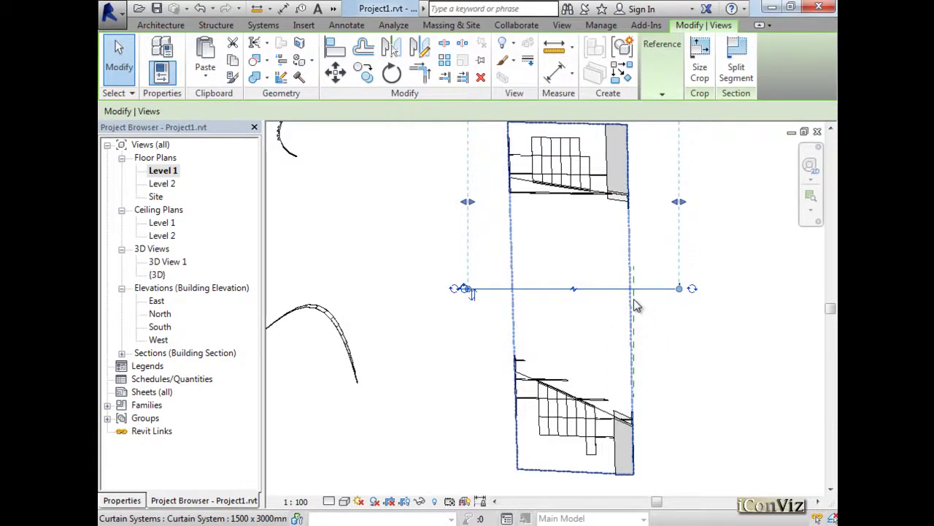
click(412, 270)
scroll(413, 270, up, 2)
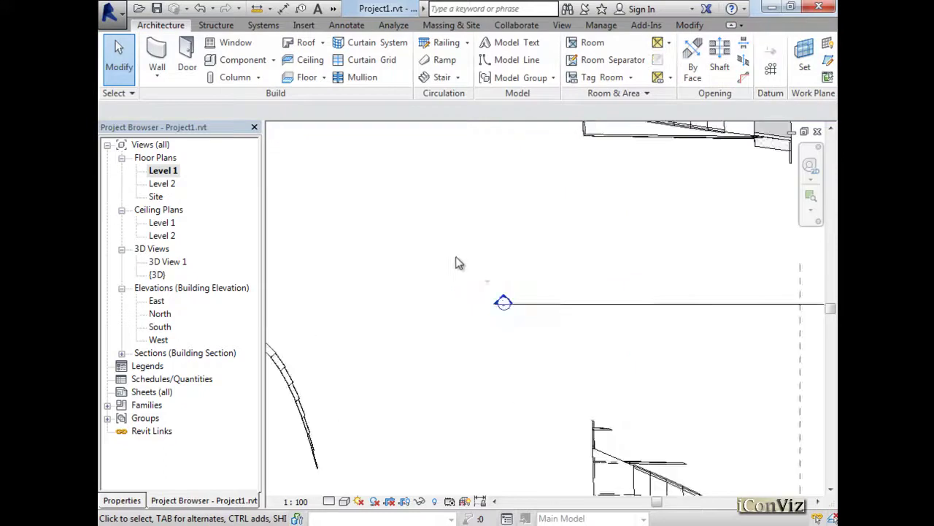
Step: Open the bridge section view and delete the old slanted reference plane
double_click(504, 299)
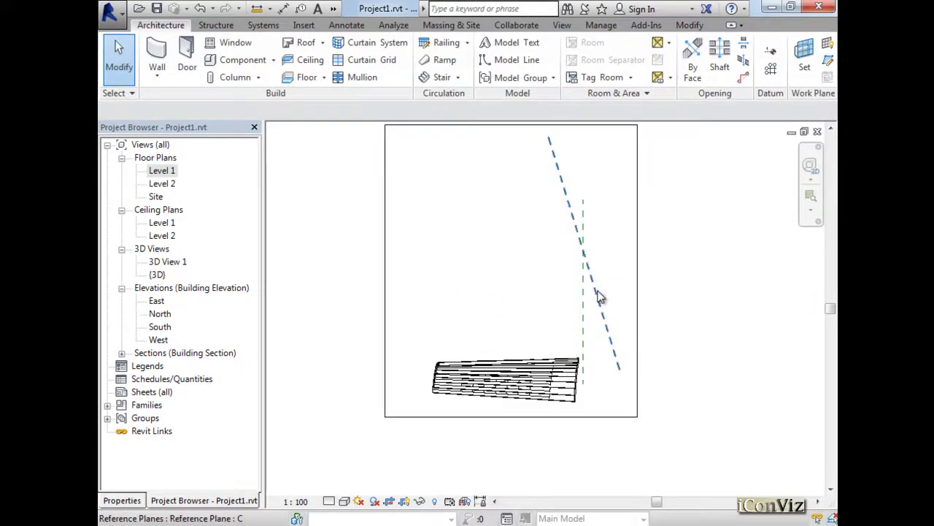
click(598, 296)
key(Delete)
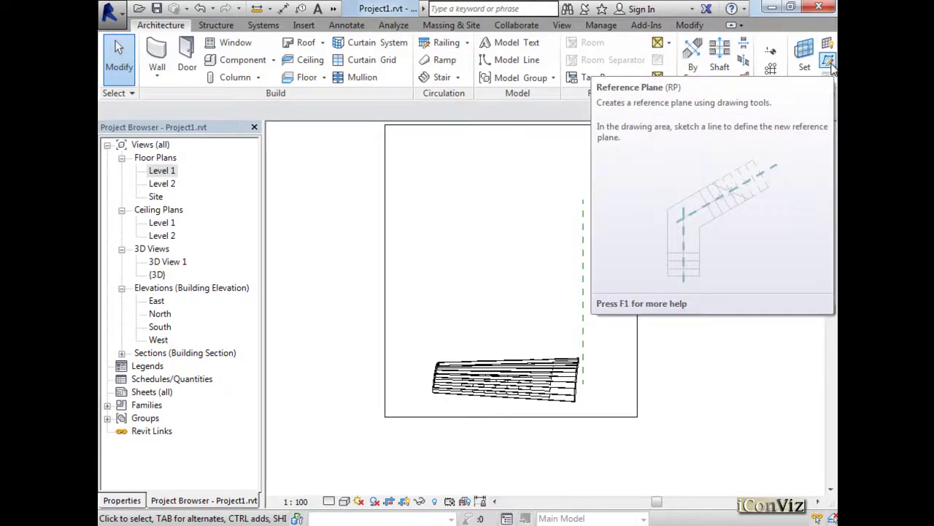
Step: Draw a new reference plane tilted about 80° and name it C
click(829, 63)
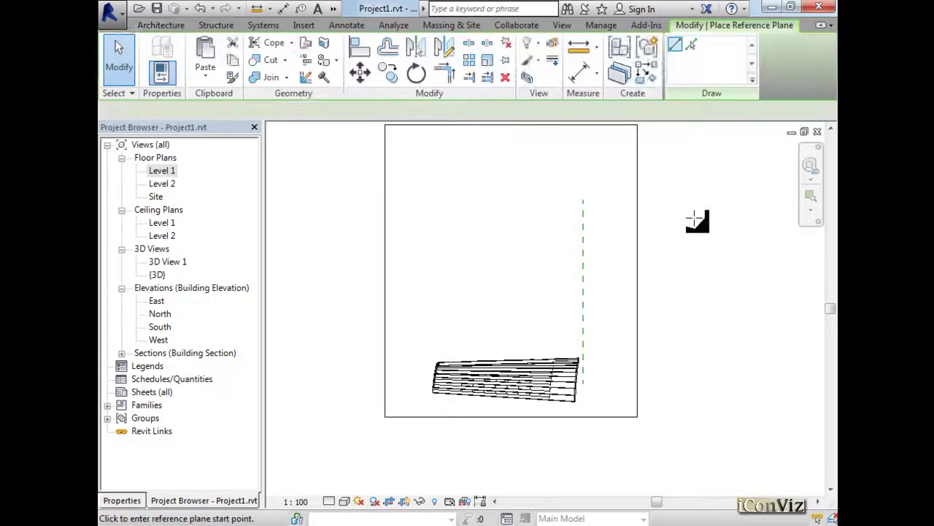
click(632, 399)
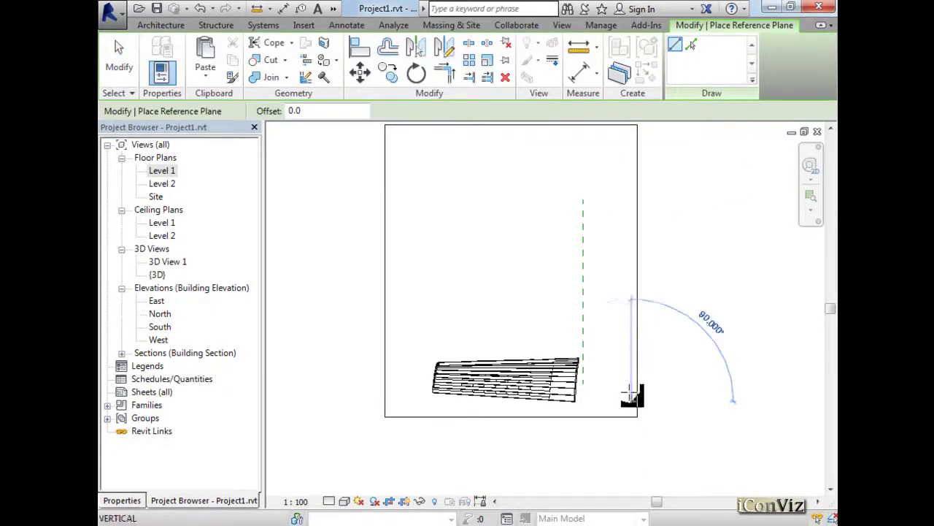
click(584, 130)
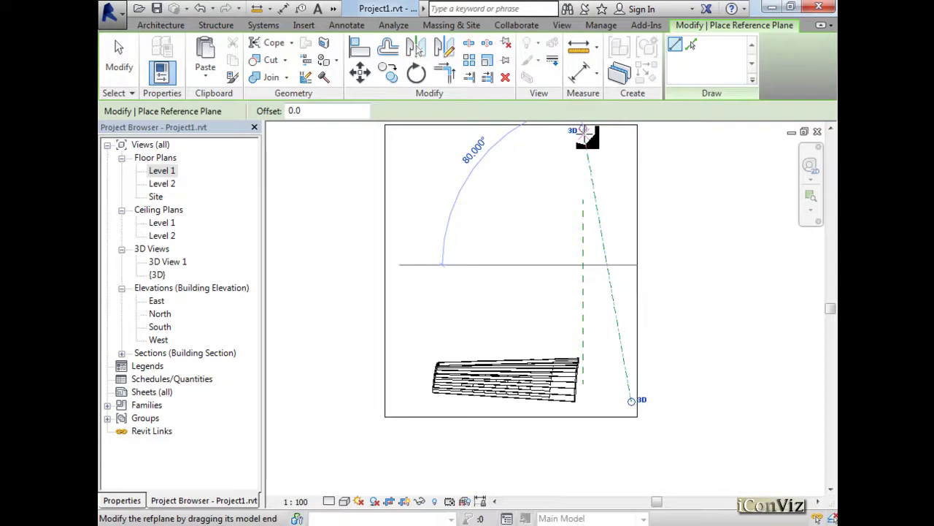
key(Escape)
key(Escape)
click(585, 137)
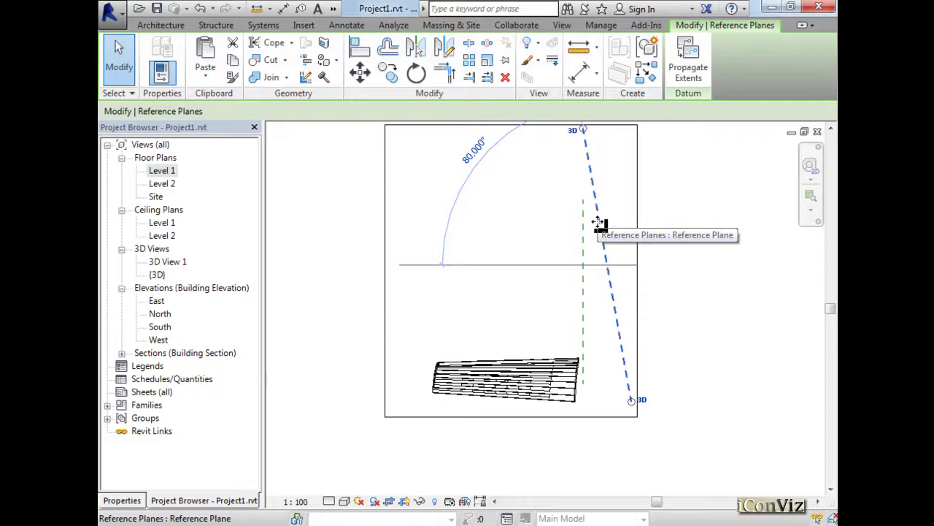
click(122, 501)
click(237, 252)
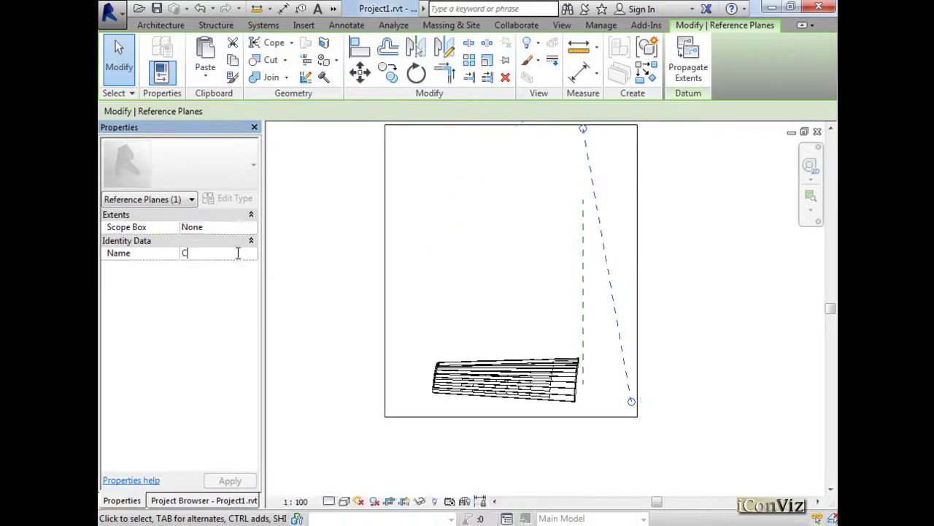
text(C)
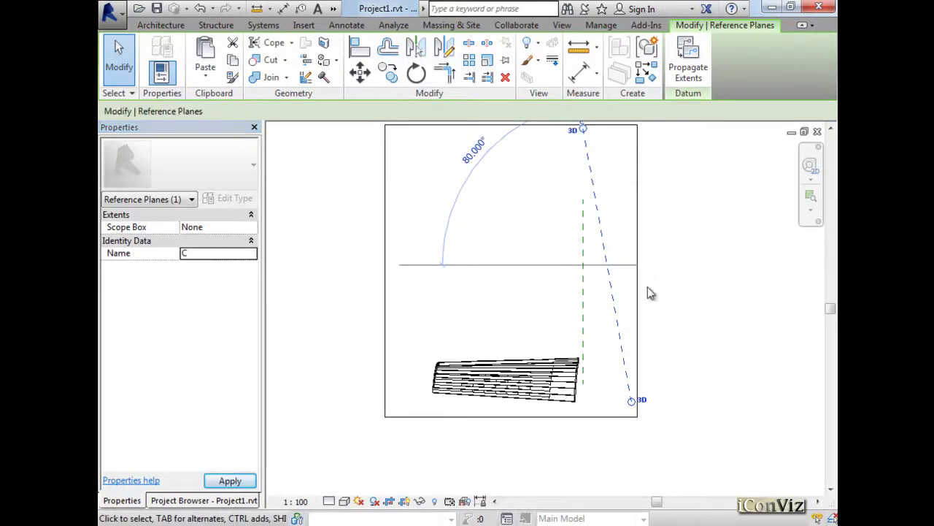
click(730, 378)
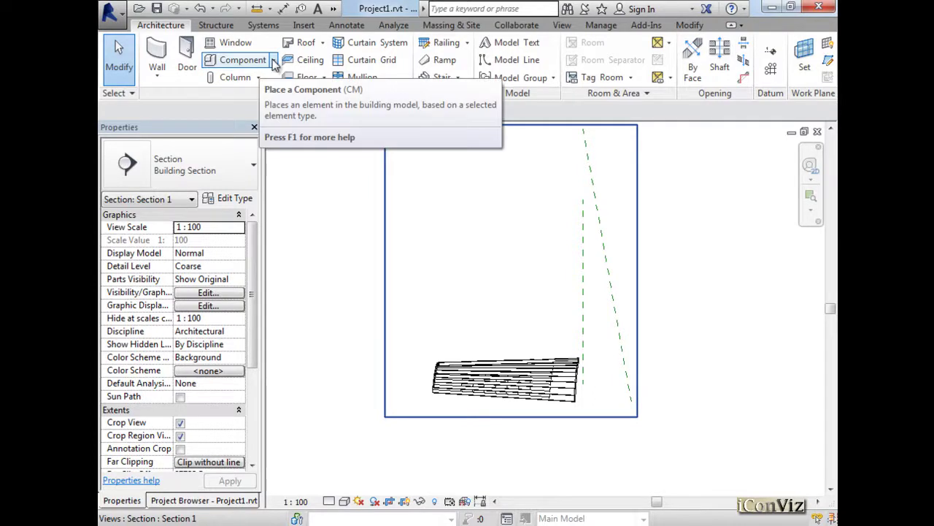
Step: Create an in-place Structural Framing model named StructureBeam
click(273, 61)
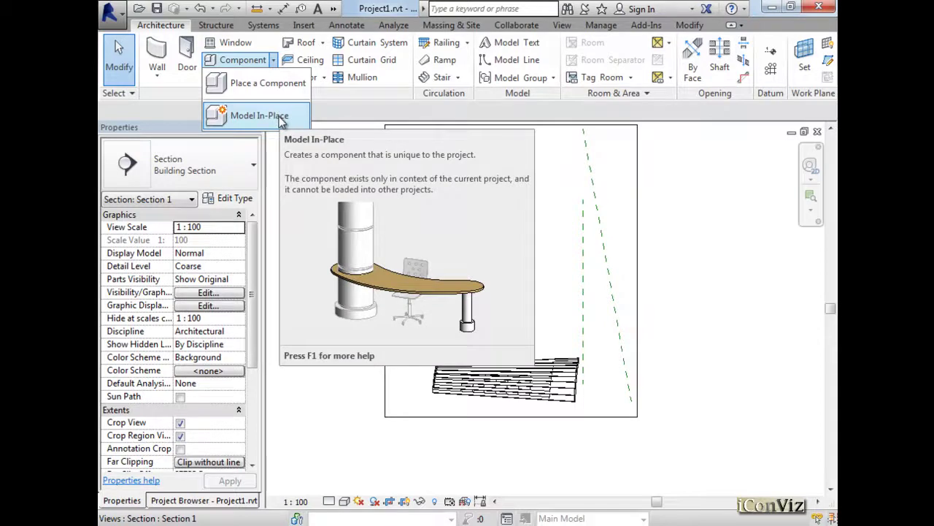
click(282, 121)
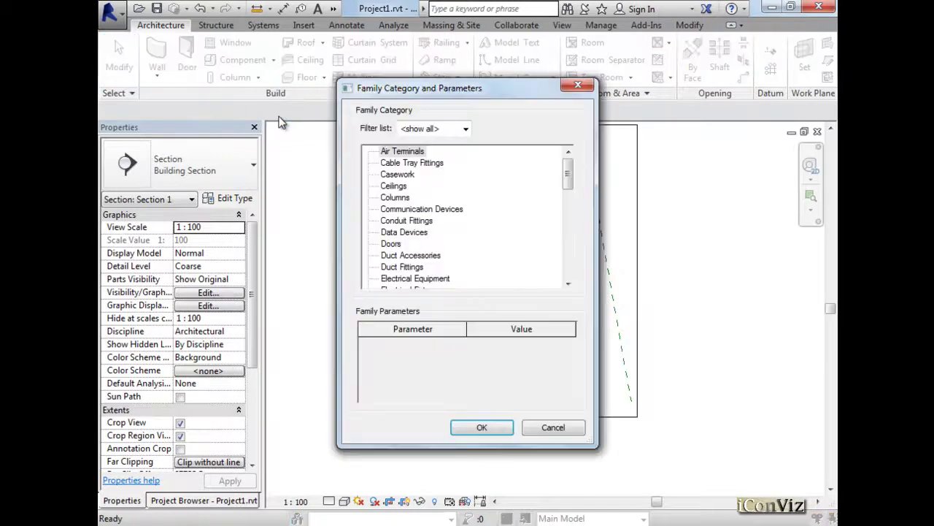
click(407, 221)
key(s)
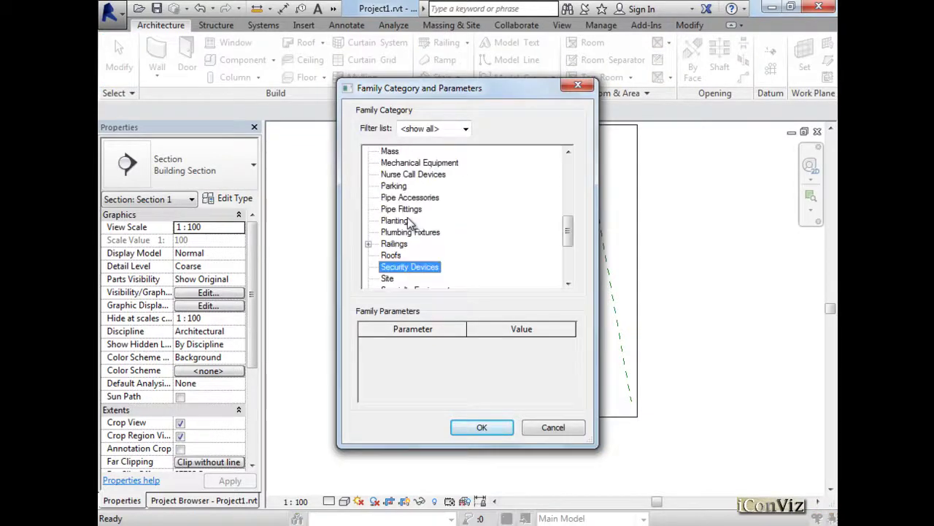
scroll(410, 223, down, 4)
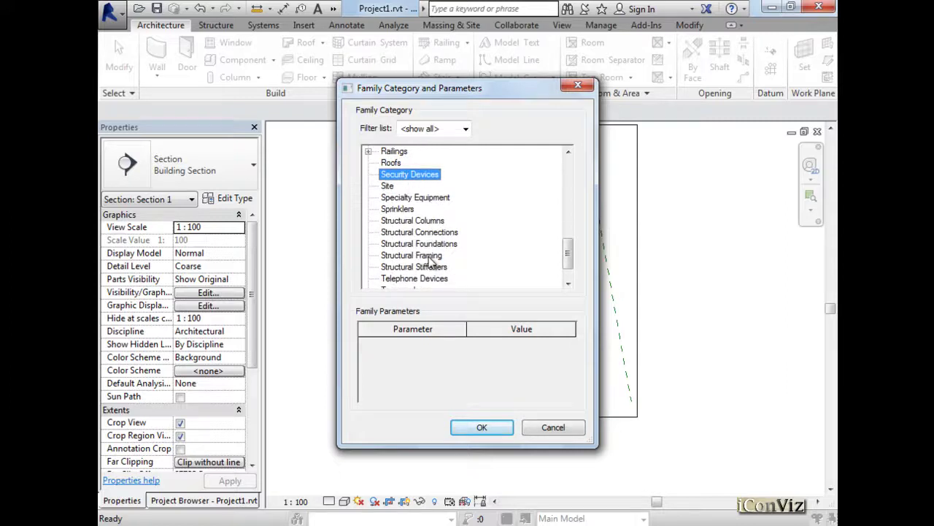
click(423, 221)
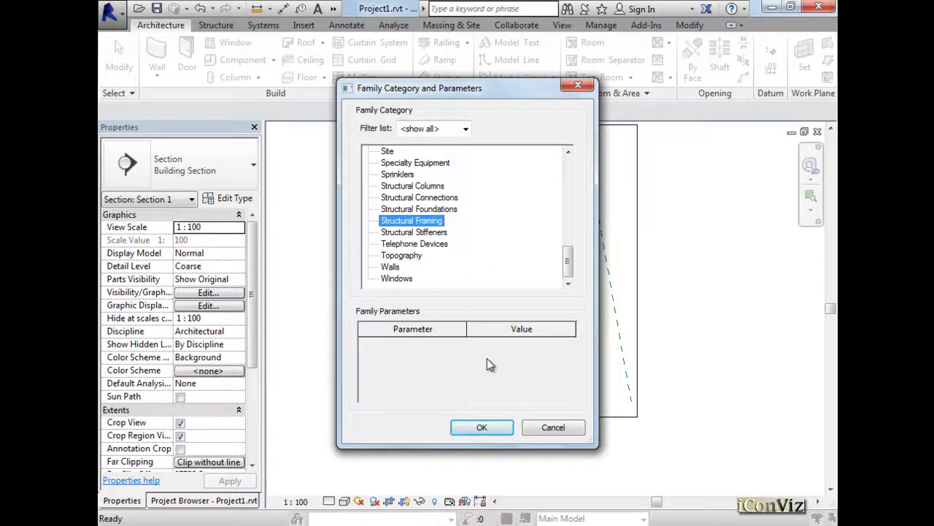
click(496, 428)
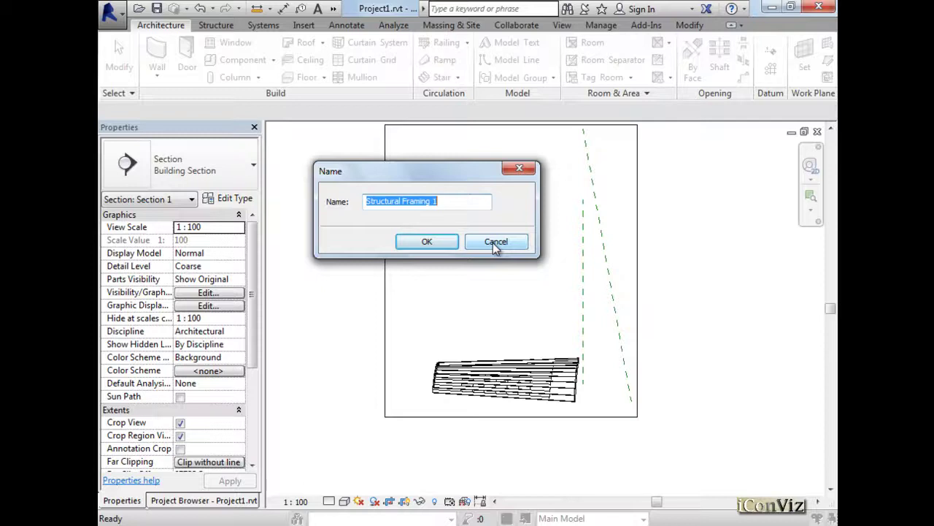
text(Structure)
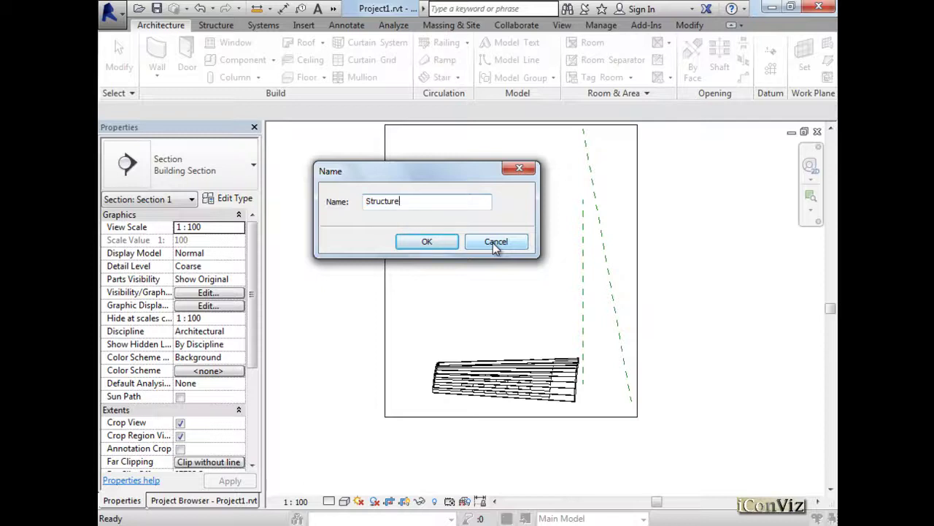
text(Beam)
key(Return)
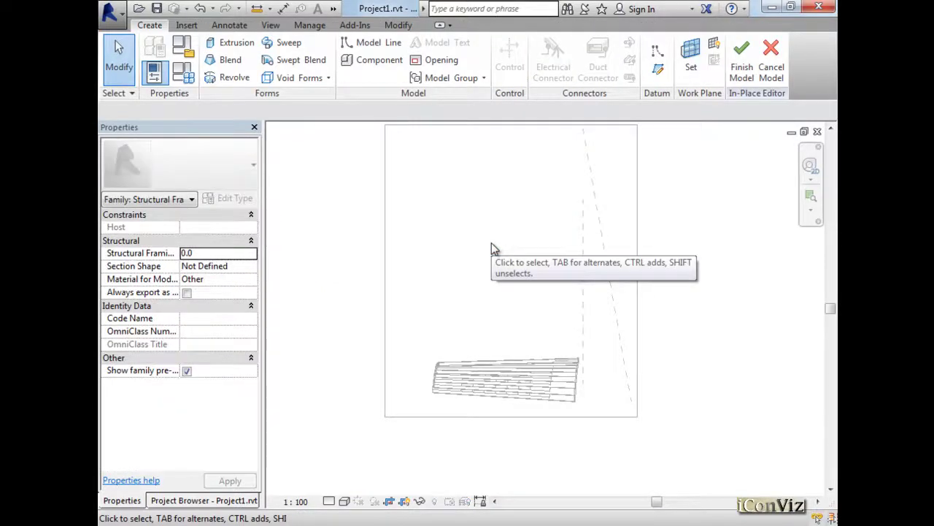
Step: Switch to the default 3D view and set Reference Plane : C as the work plane
click(269, 26)
click(228, 58)
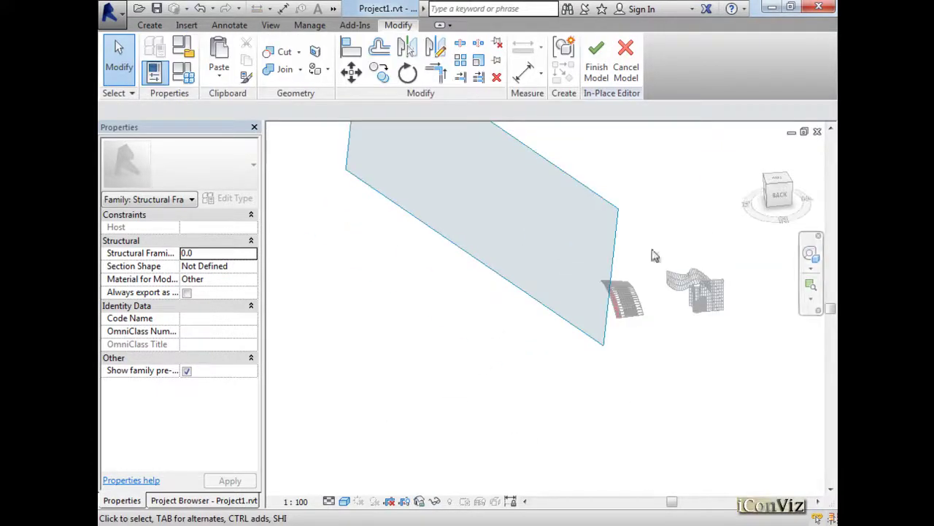
click(151, 27)
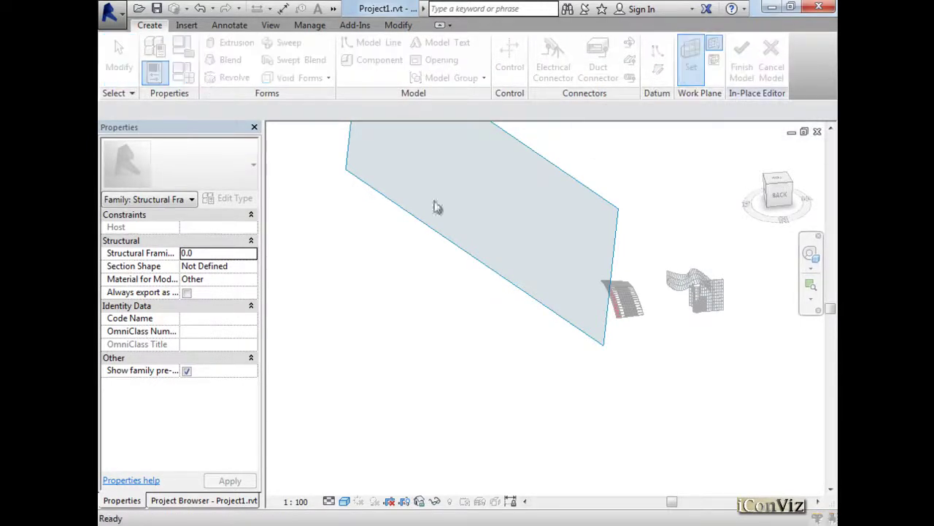
click(691, 57)
click(449, 270)
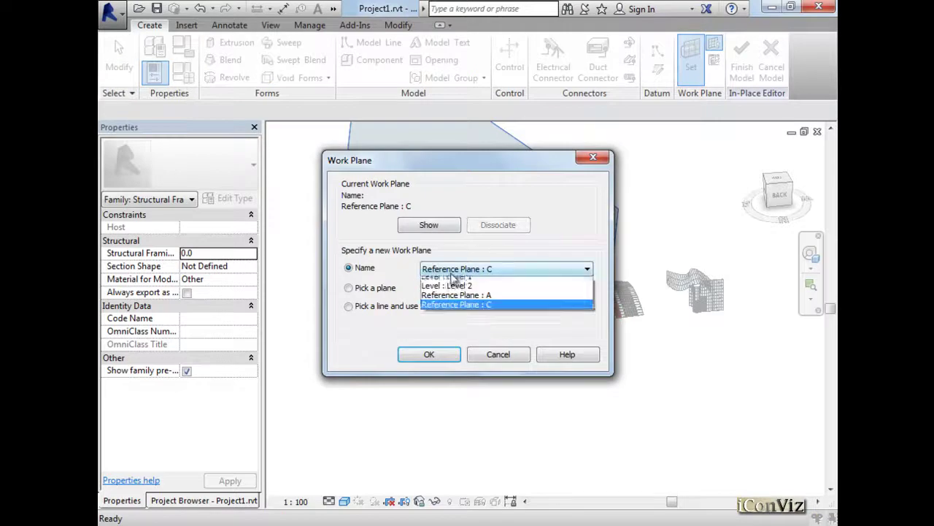
click(496, 311)
click(429, 354)
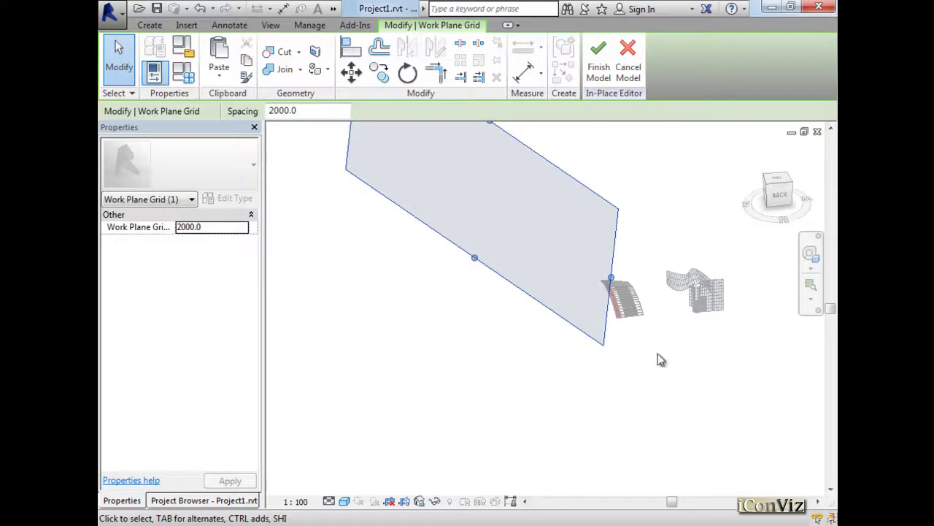
Step: Trim the work plane grid to a smaller rectangle, orbiting the view to check it
scroll(661, 359, down, 1)
scroll(479, 211, up, 2)
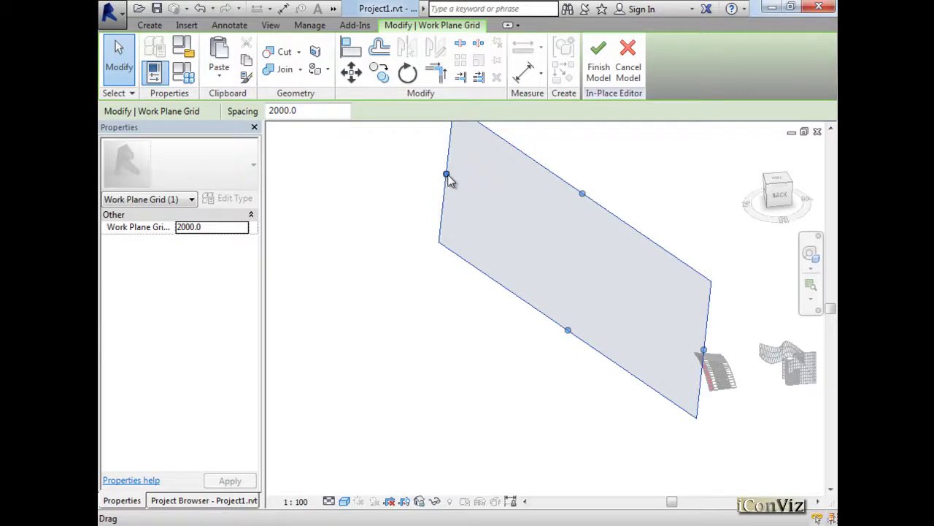
drag(446, 174, 648, 311)
drag(683, 268, 678, 330)
scroll(713, 417, up, 2)
shift+middle_drag(732, 380, 648, 361)
drag(740, 317, 710, 330)
scroll(649, 341, up, 2)
shift+middle_drag(648, 342, 716, 336)
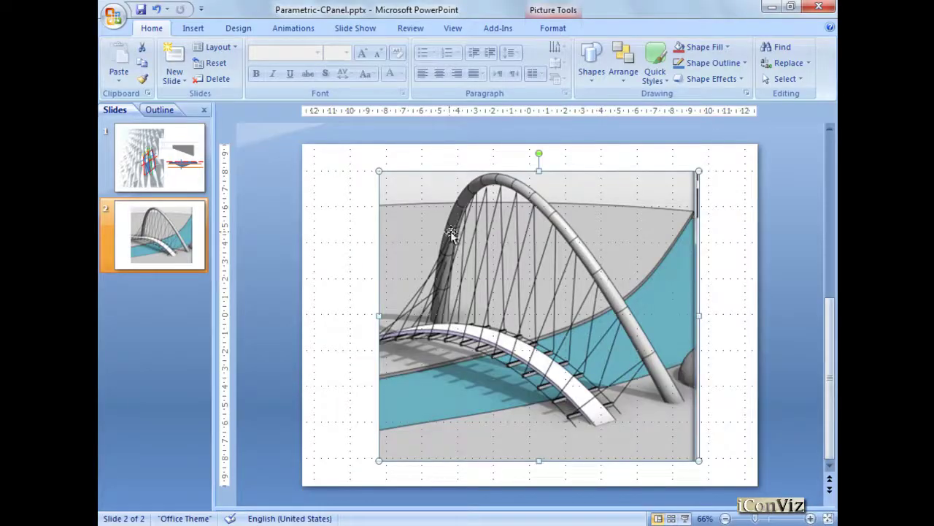
click(773, 8)
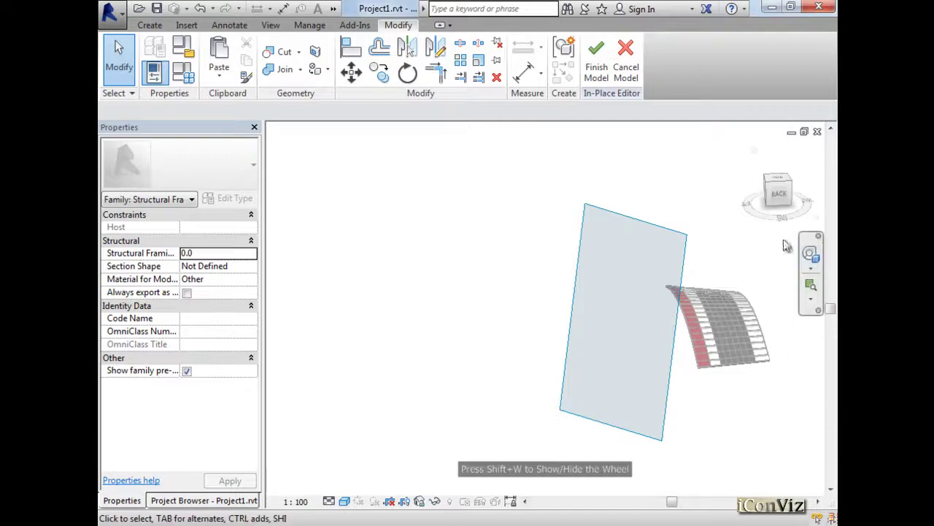
Step: Orient the 3D view face-on to Reference Plane : C using the SteeringWheel
click(811, 259)
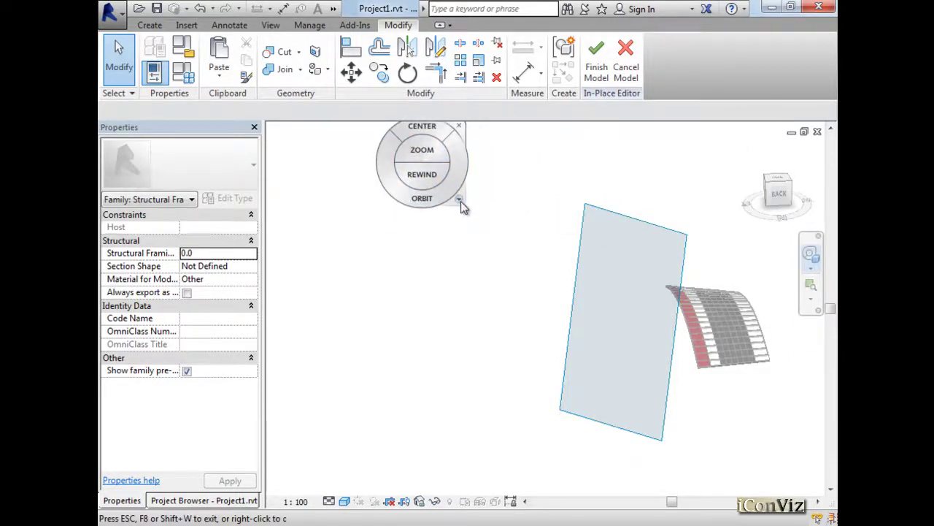
click(460, 202)
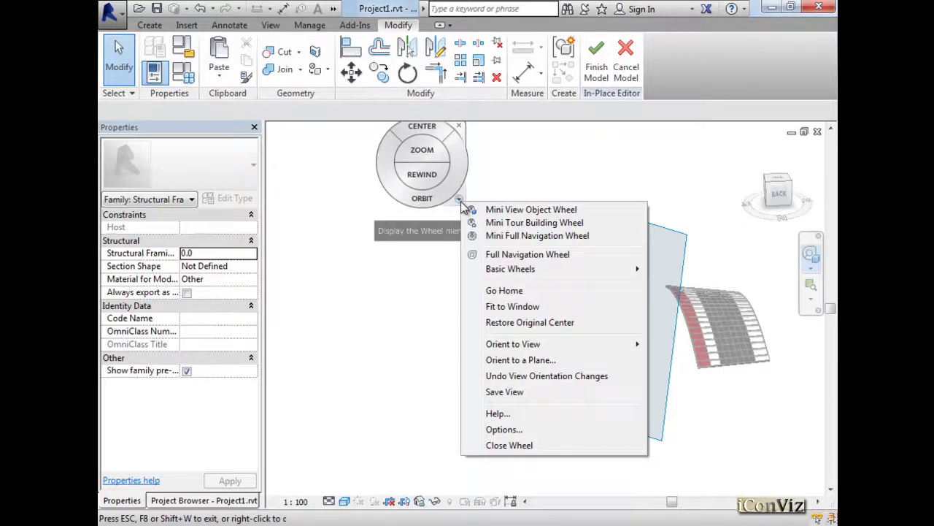
mouse_move(574, 349)
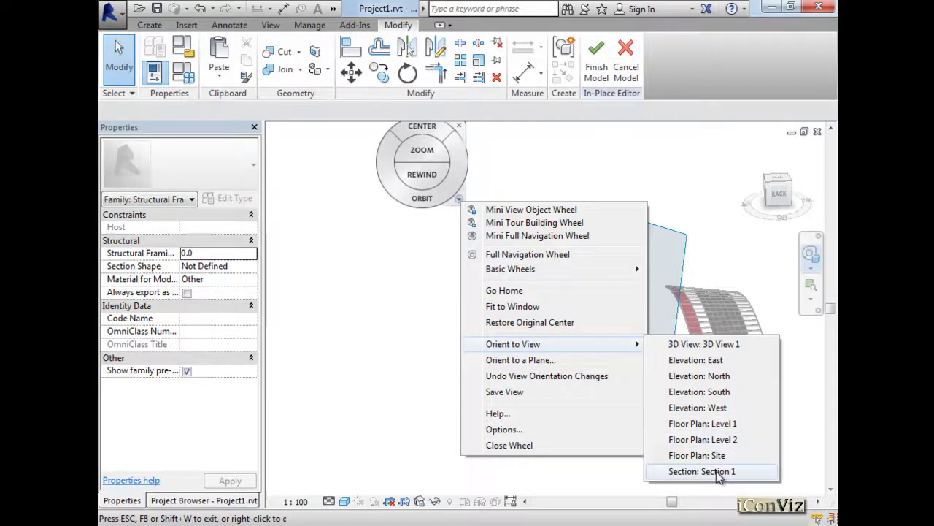
click(541, 365)
click(522, 276)
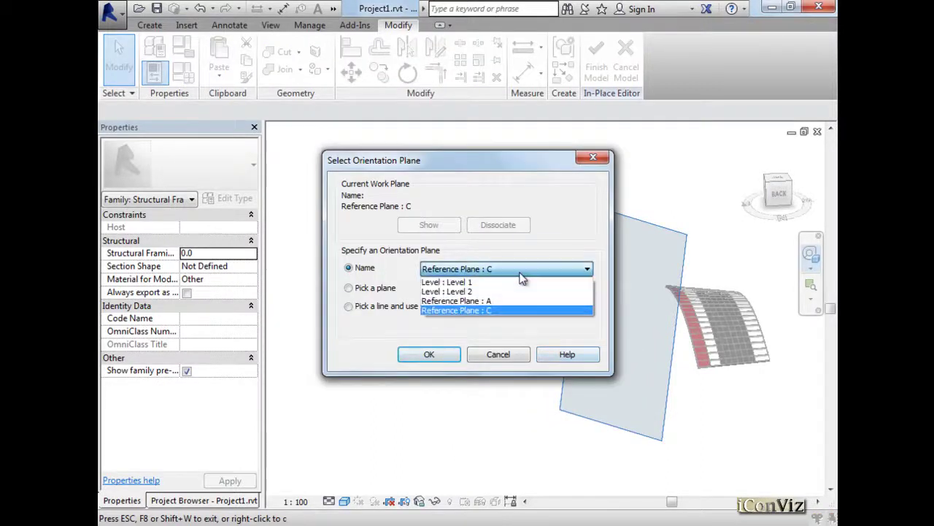
click(522, 276)
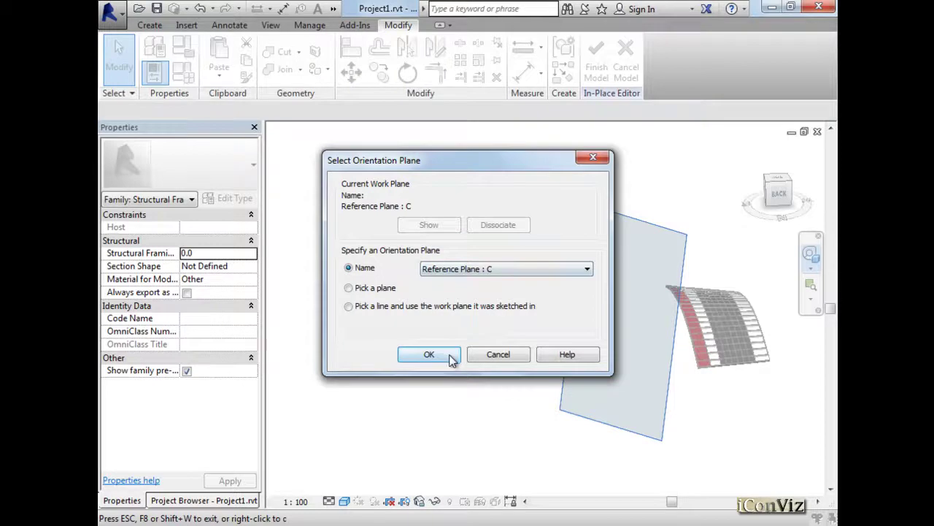
click(429, 354)
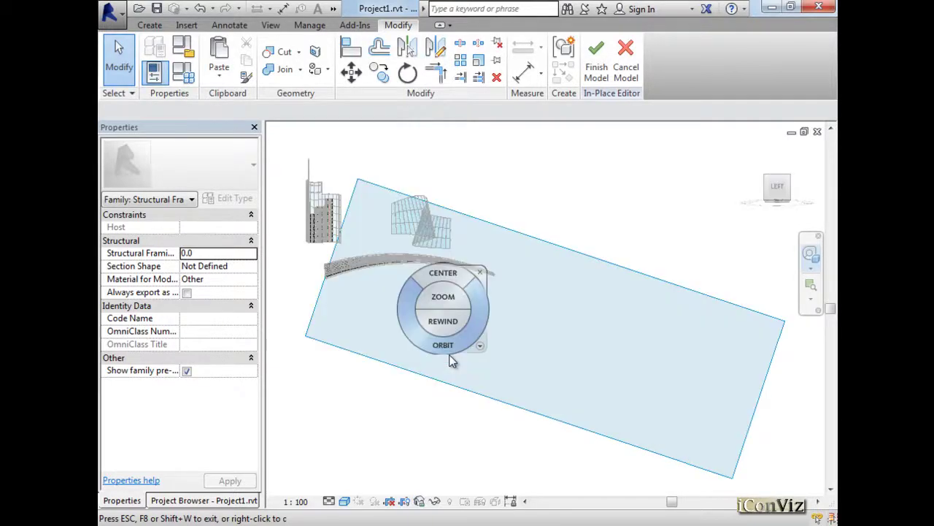
click(771, 182)
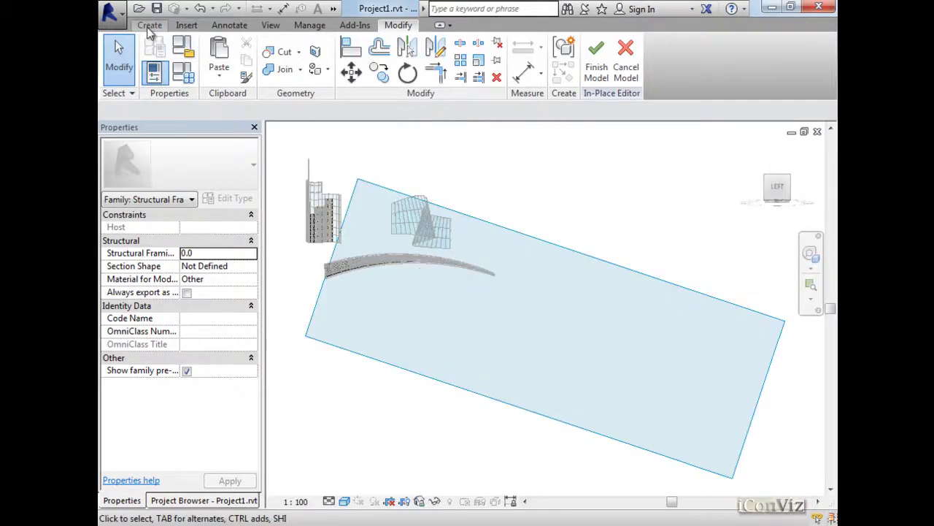
Step: Start a solid sweep and sketch a Start-End-Radius arc path spanning the deck ends, peaking high
click(148, 29)
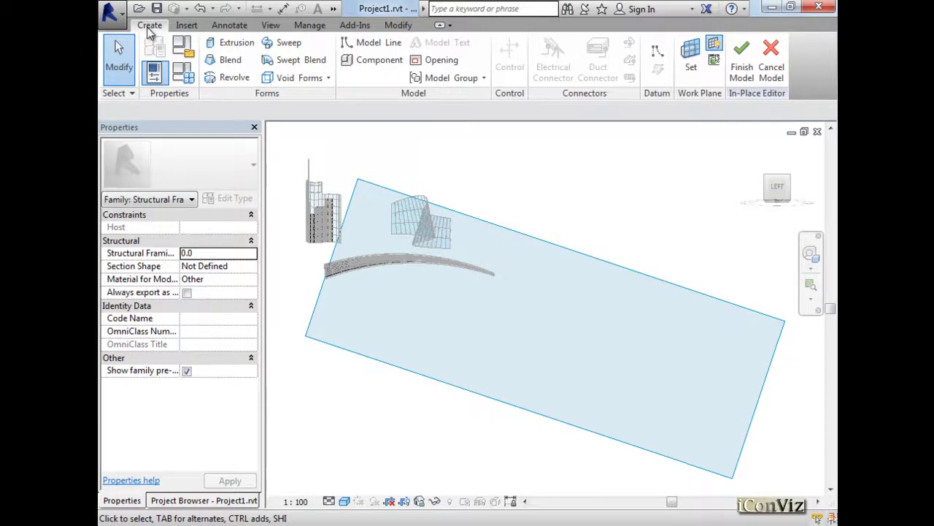
click(288, 45)
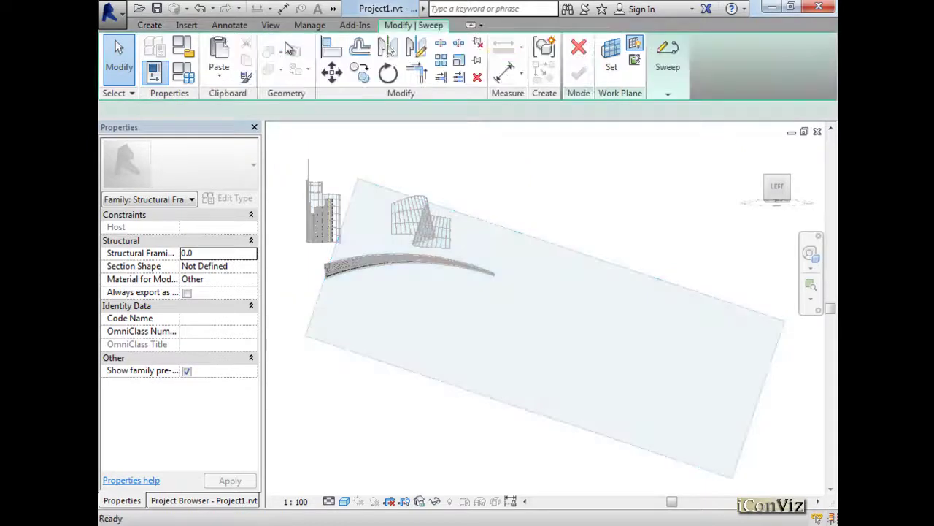
click(667, 62)
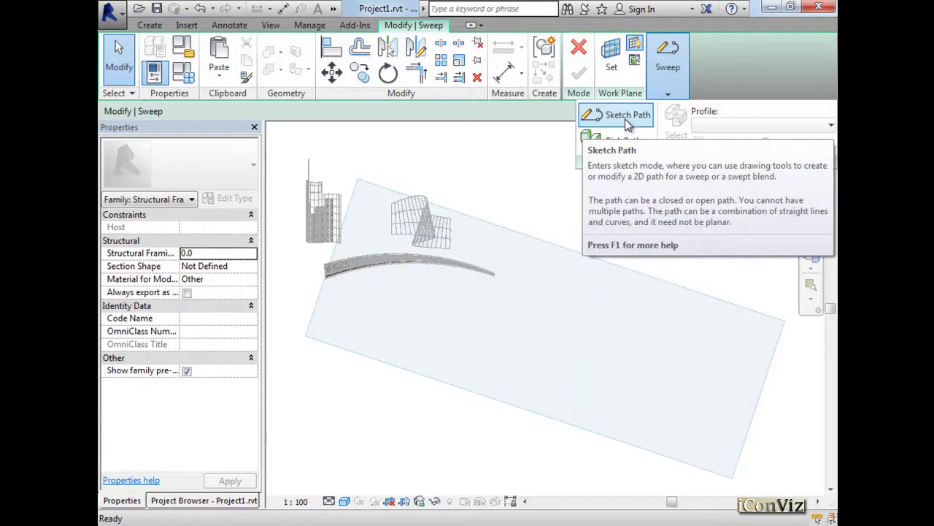
click(627, 117)
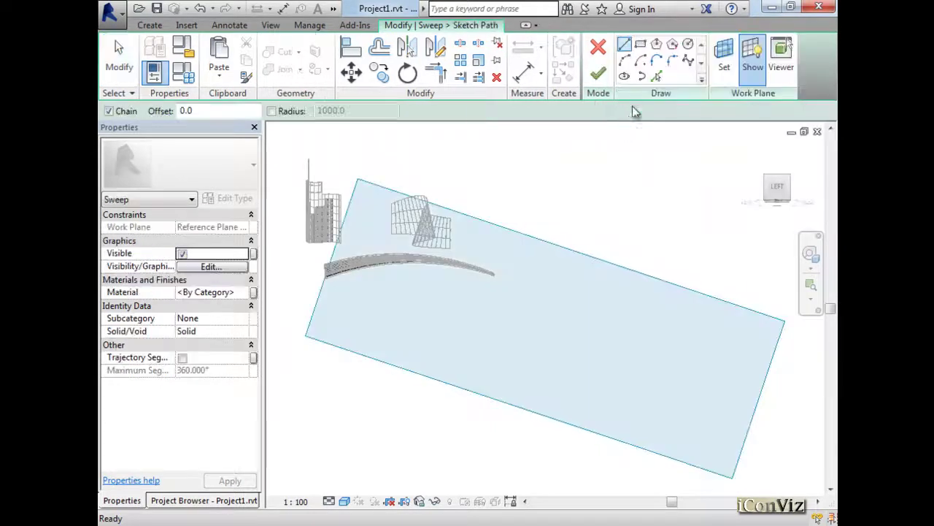
click(624, 61)
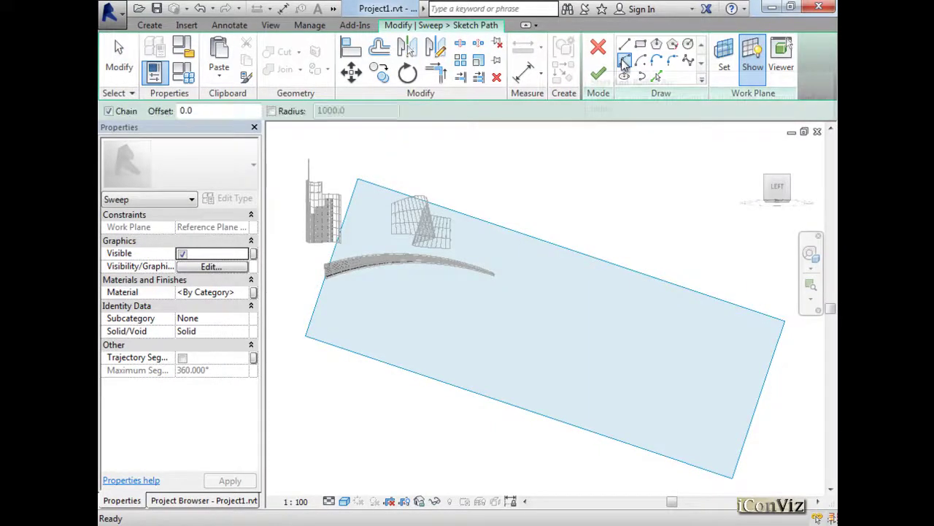
click(305, 280)
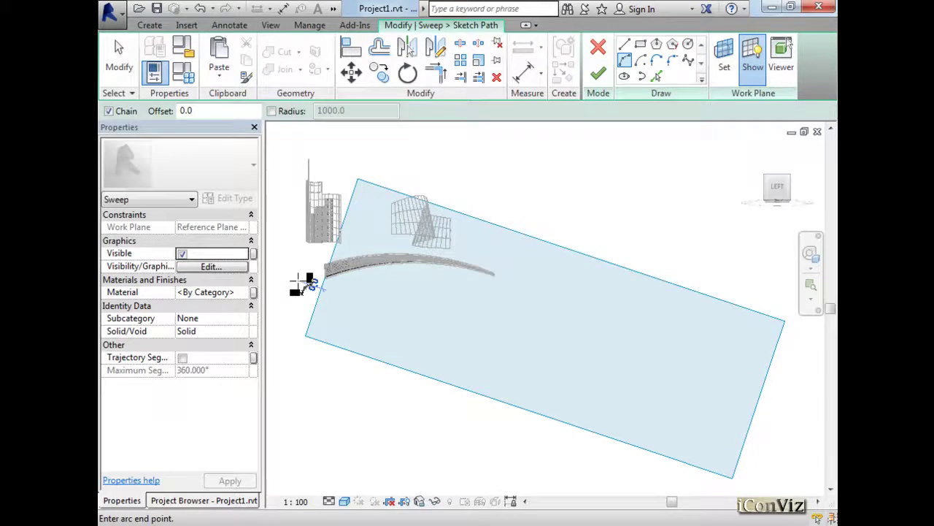
click(508, 274)
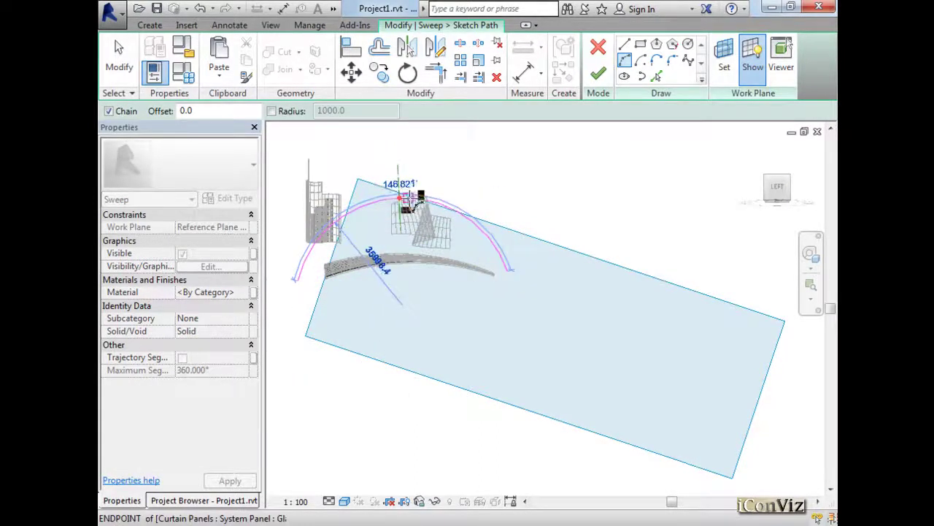
click(414, 196)
key(Escape)
key(Escape)
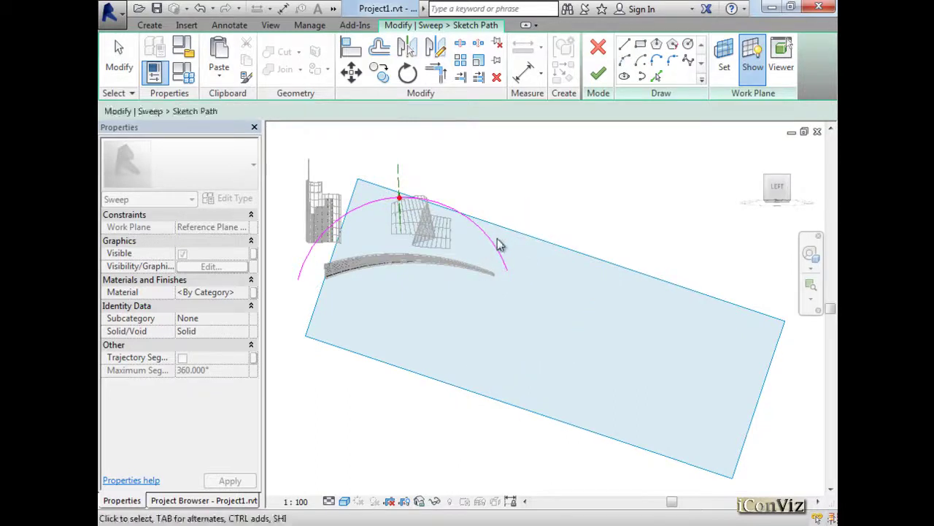
click(498, 245)
mouse_move(500, 246)
shift+middle_down()
mouse_move(554, 246)
mouse_move(479, 299)
mouse_move(468, 326)
mouse_move(515, 315)
mouse_move(477, 311)
mouse_move(446, 271)
mouse_move(358, 250)
mouse_move(313, 278)
mouse_move(325, 291)
shift+middle_up()
Step: Reorient the view to Reference Plane : C and pan to centre the arc path
click(673, 298)
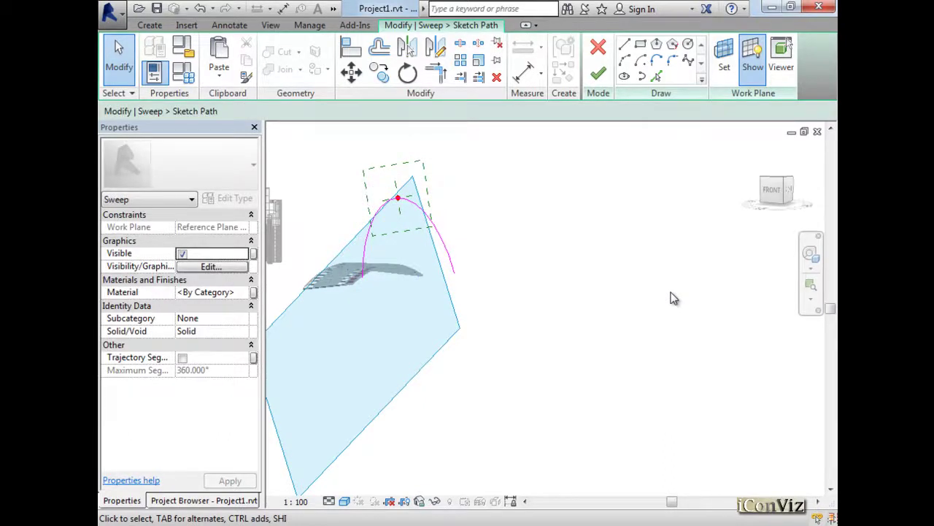
click(812, 259)
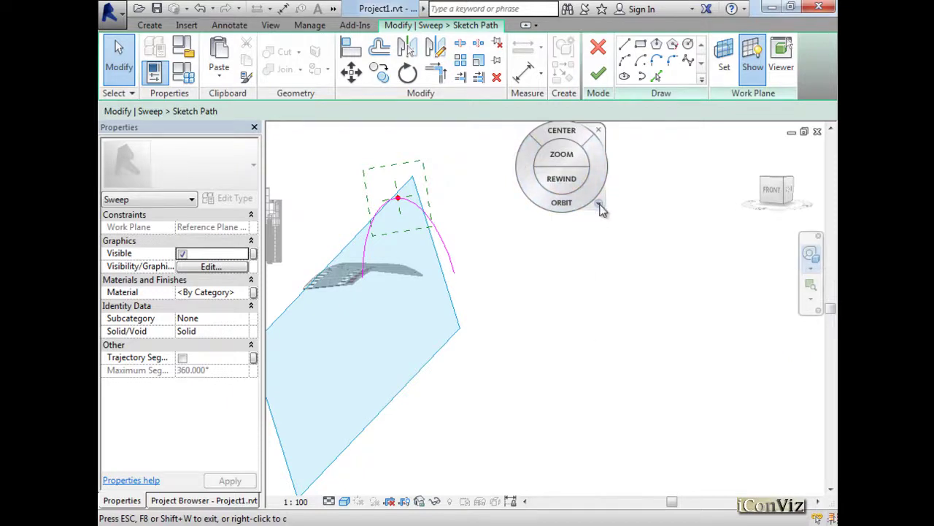
click(600, 206)
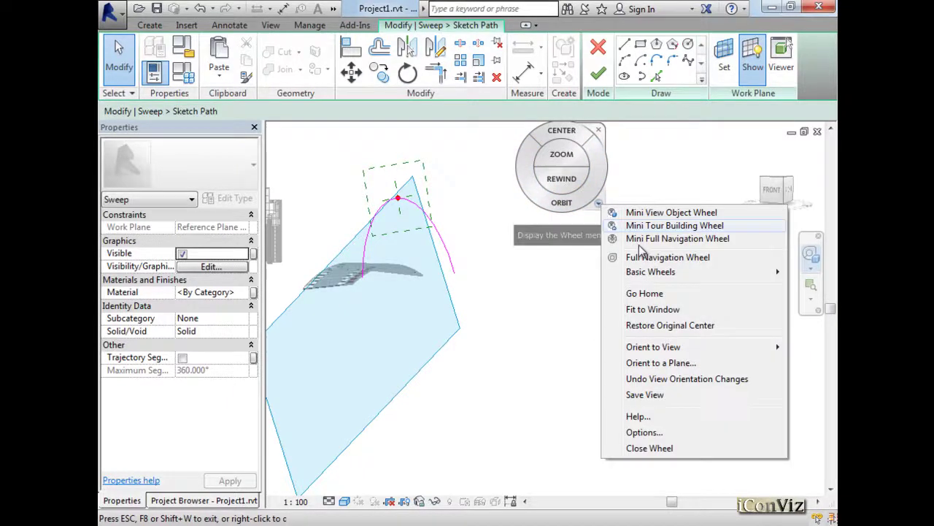
click(659, 362)
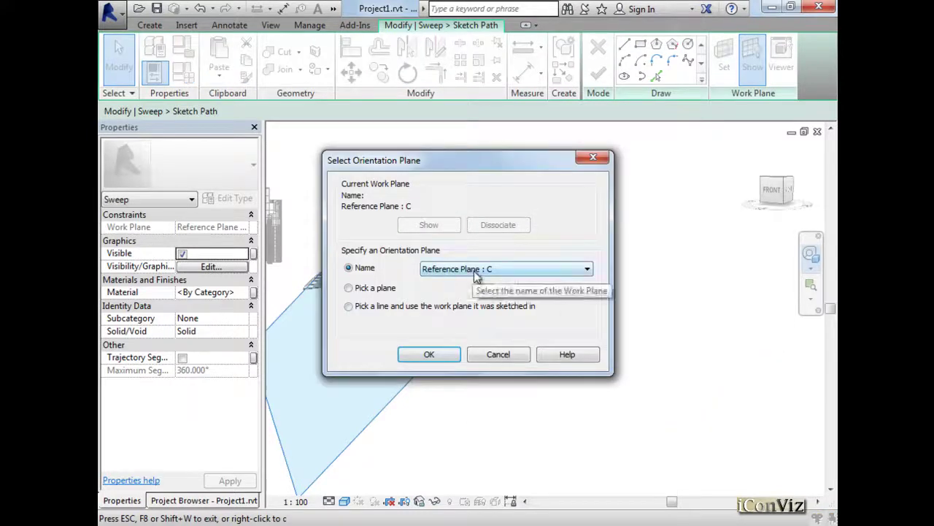
click(476, 270)
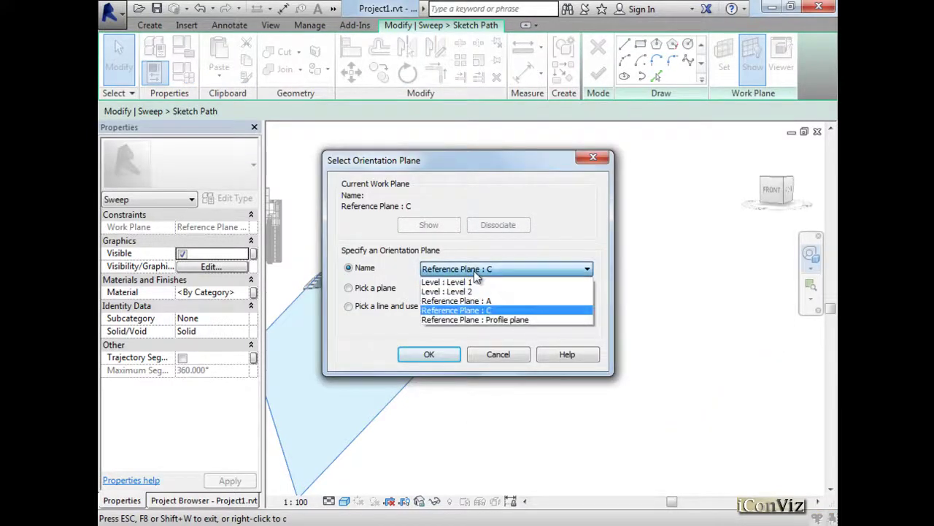
click(462, 310)
click(429, 355)
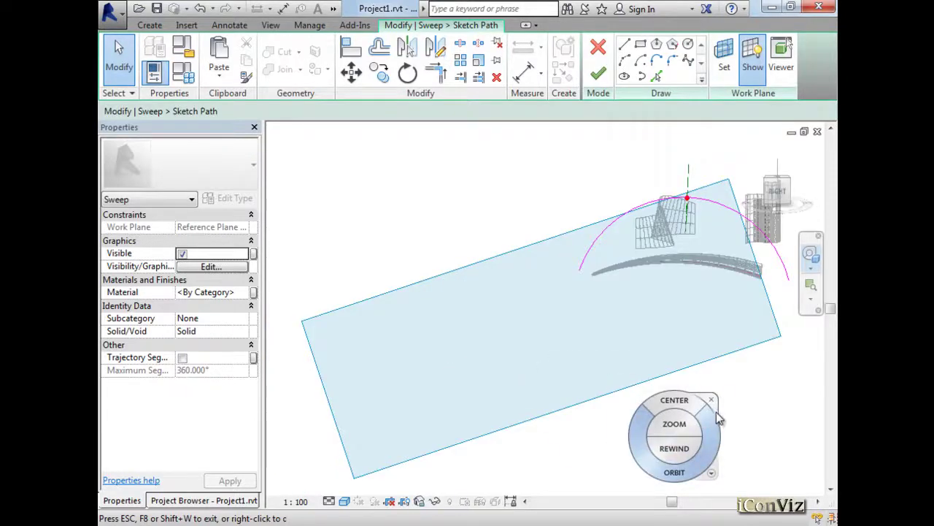
key(Escape)
middle_drag(742, 398, 621, 410)
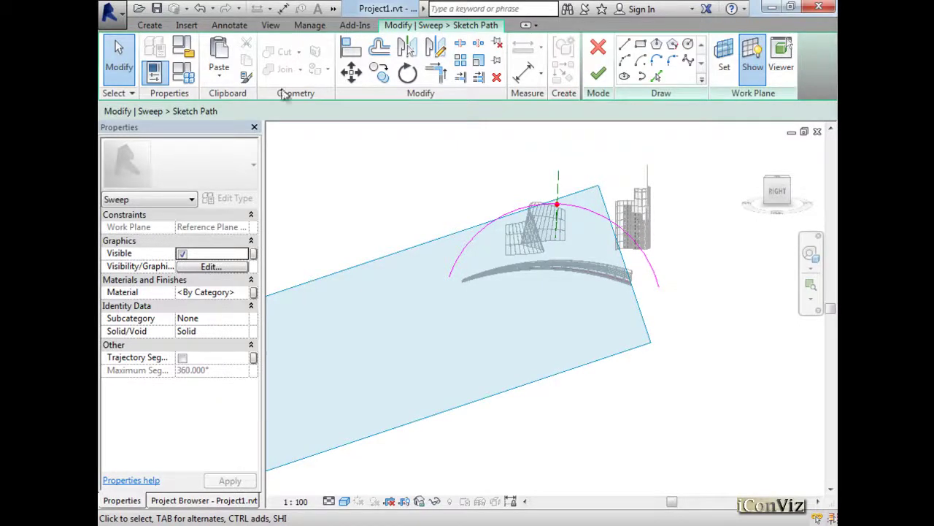
Step: Finish editing the sketched arc so it becomes the sweep's completed path
click(149, 27)
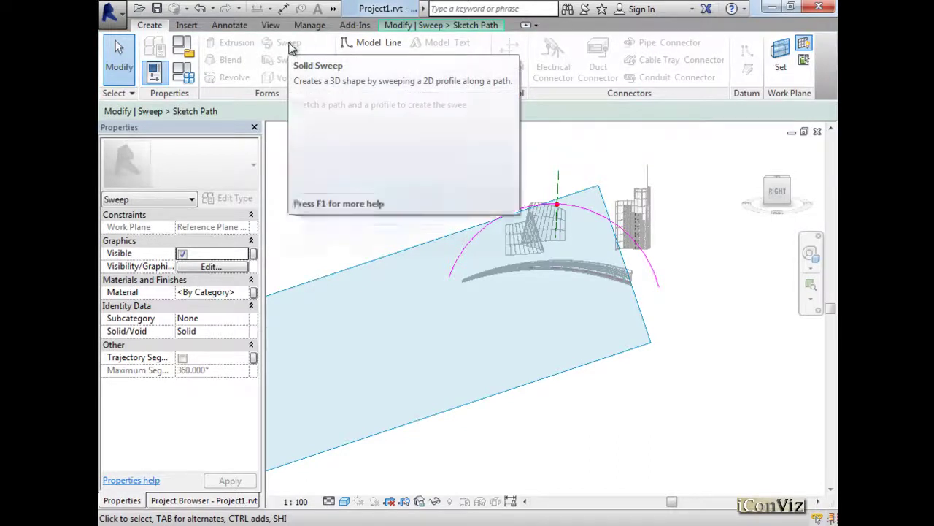
click(394, 25)
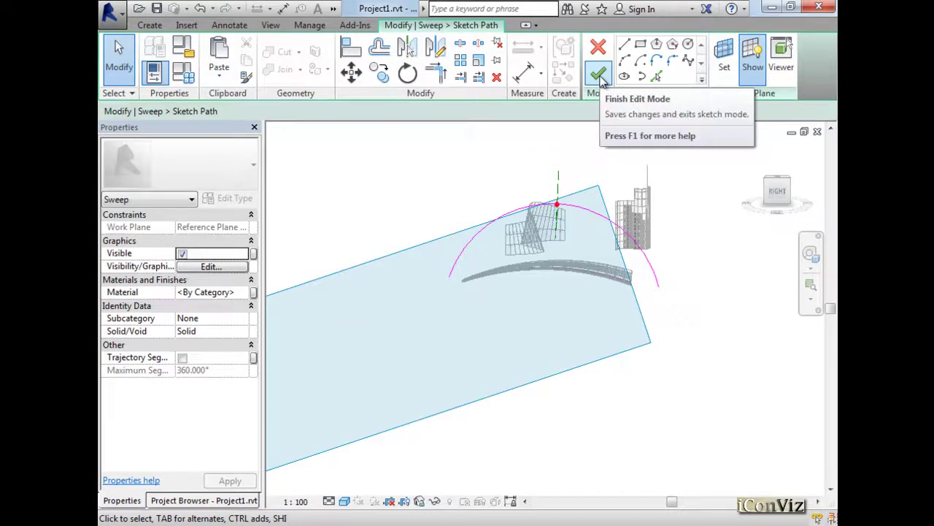
click(599, 74)
mouse_move(668, 69)
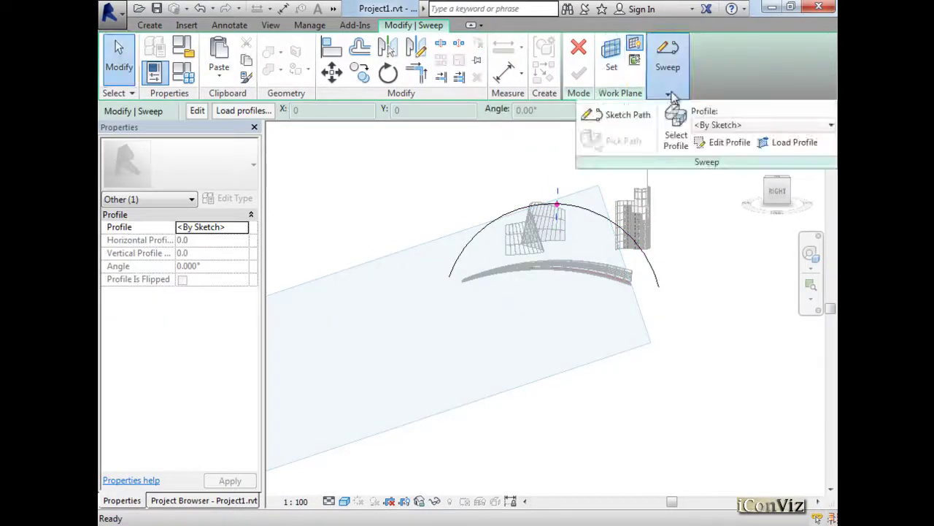
Step: Start editing the sweep profile and select its reference plane at the arc's crest
click(721, 142)
scroll(558, 190, up, 4)
scroll(571, 214, up, 1)
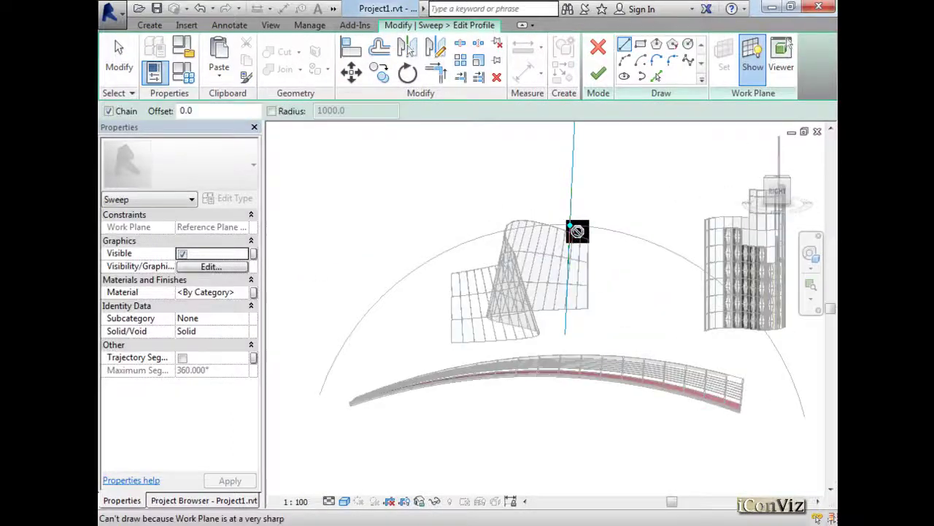
key(Escape)
click(568, 270)
shift+middle_drag(568, 270, 549, 281)
scroll(576, 226, up, 4)
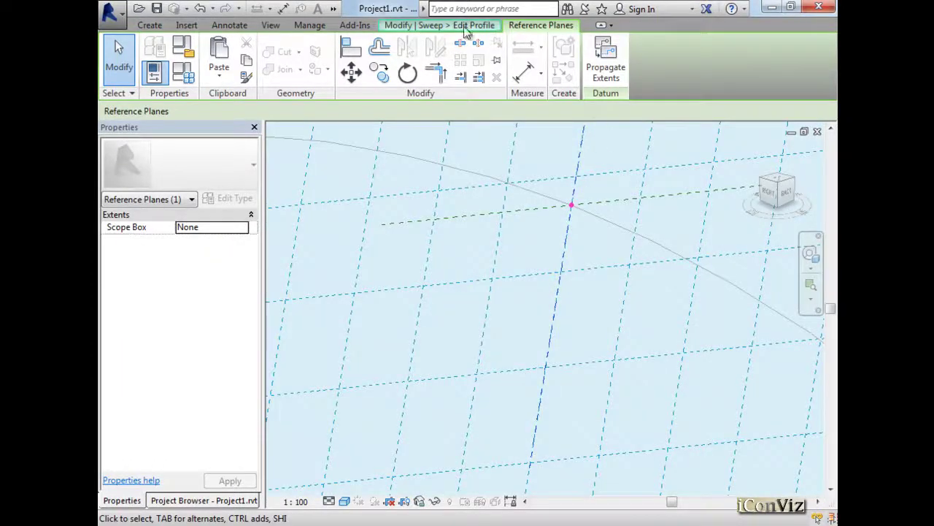
Step: Draw a circle of 500 radius centred on the arc's top point
click(440, 25)
click(689, 45)
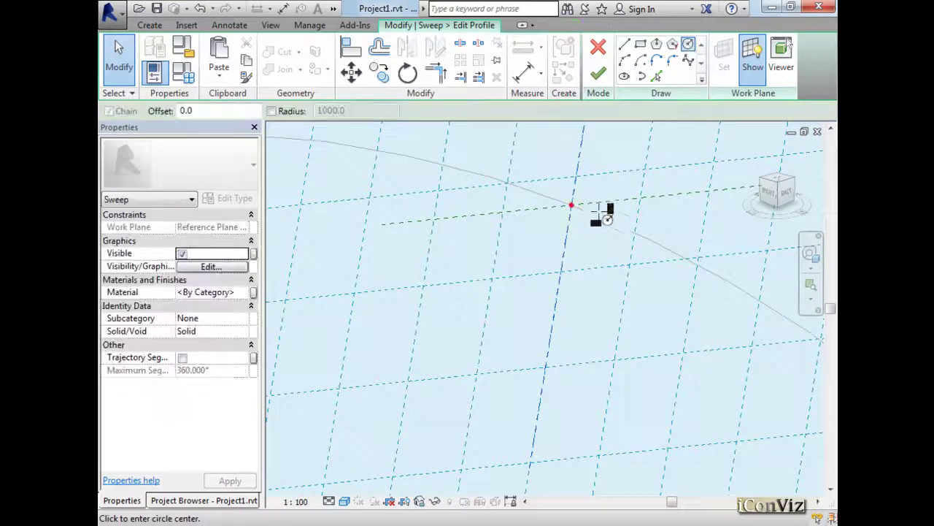
scroll(577, 212, up, 2)
click(572, 197)
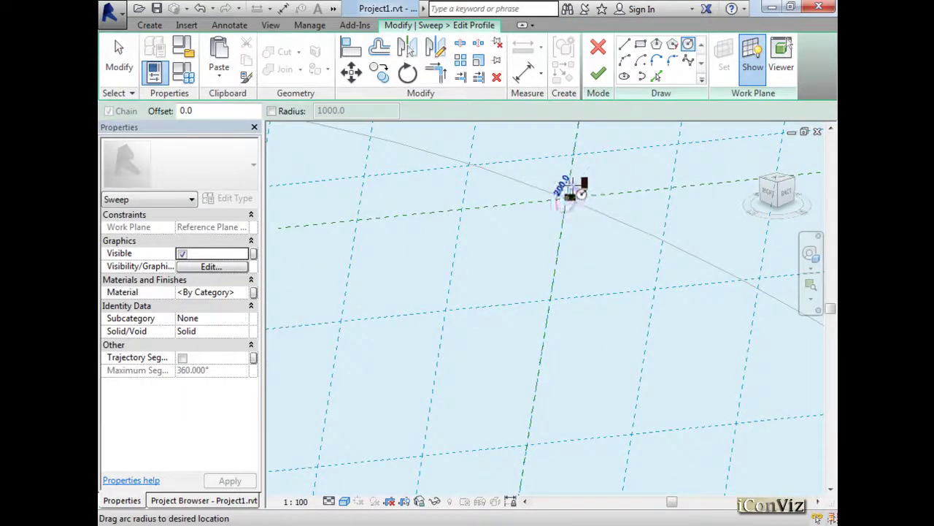
scroll(577, 183, down, 4)
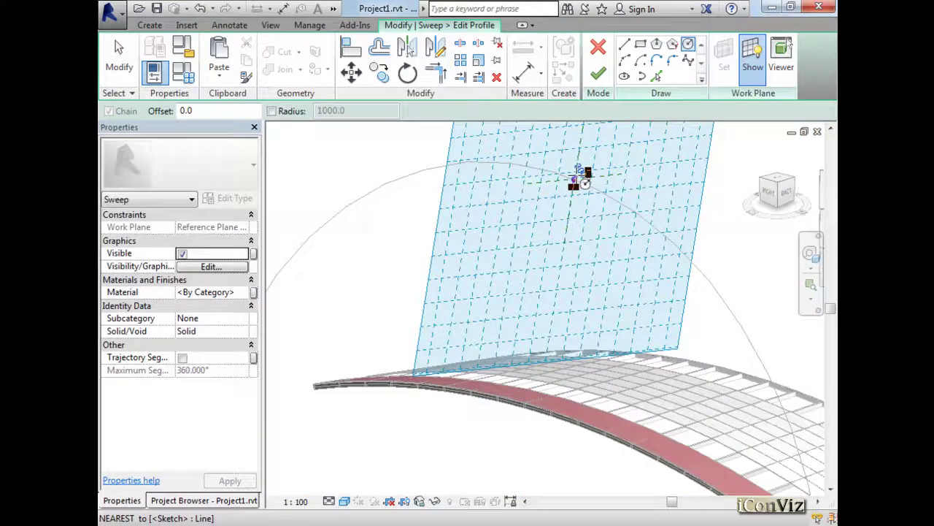
scroll(577, 175, up, 4)
click(580, 184)
key(Escape)
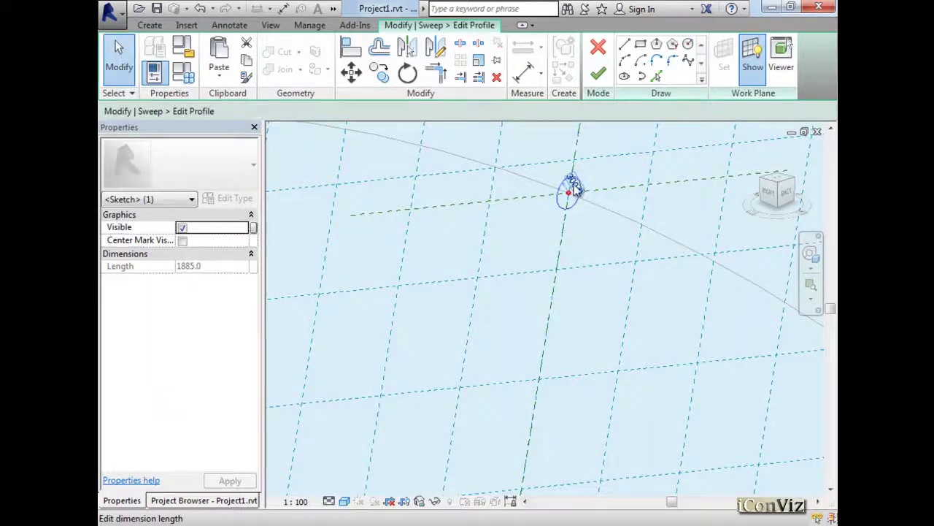
scroll(575, 192, up, 3)
drag(600, 207, 619, 199)
Step: Finish the circular profile so the round tube sweeps over the deck, and view the arch edge-on
click(597, 74)
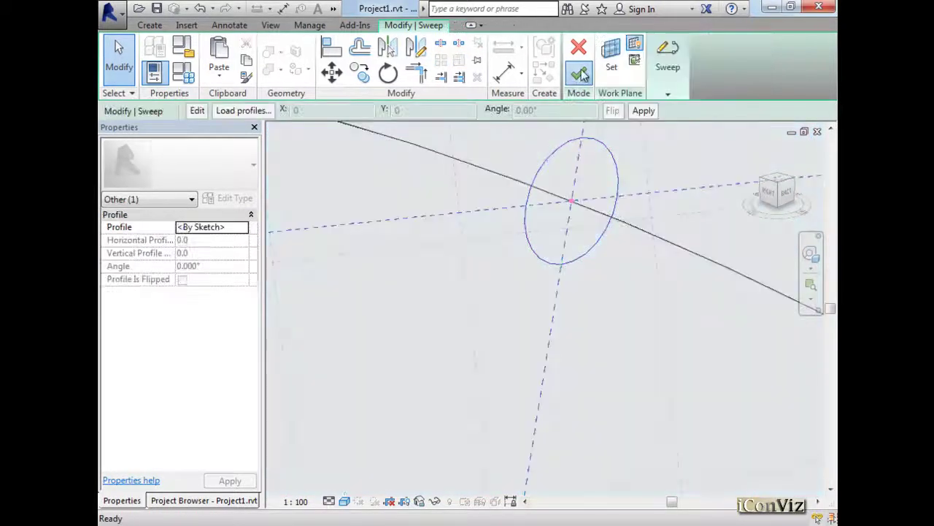
scroll(586, 285, down, 5)
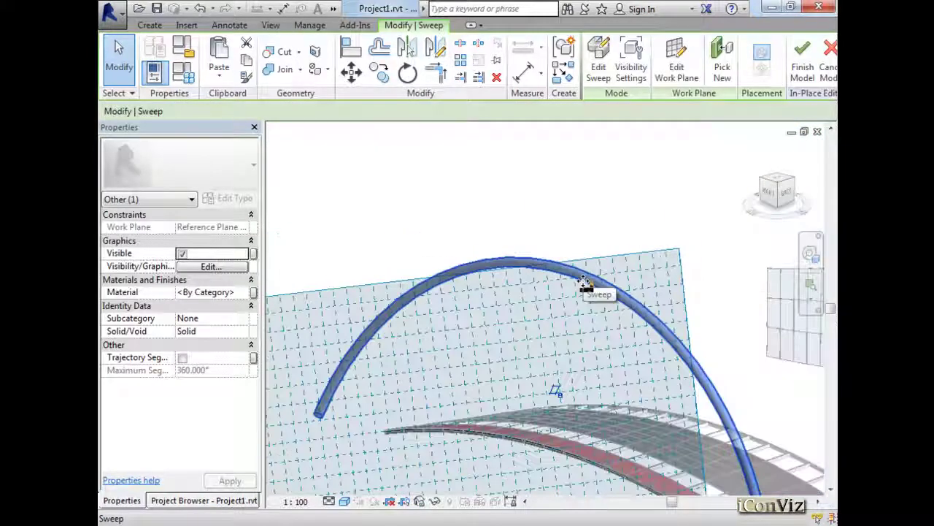
mouse_move(587, 285)
shift+middle_down()
mouse_move(650, 309)
mouse_move(555, 323)
mouse_move(559, 267)
mouse_move(561, 290)
mouse_move(696, 355)
mouse_move(807, 325)
mouse_move(504, 213)
mouse_move(517, 265)
mouse_move(632, 263)
mouse_move(601, 244)
mouse_move(630, 219)
mouse_move(620, 217)
shift+middle_up()
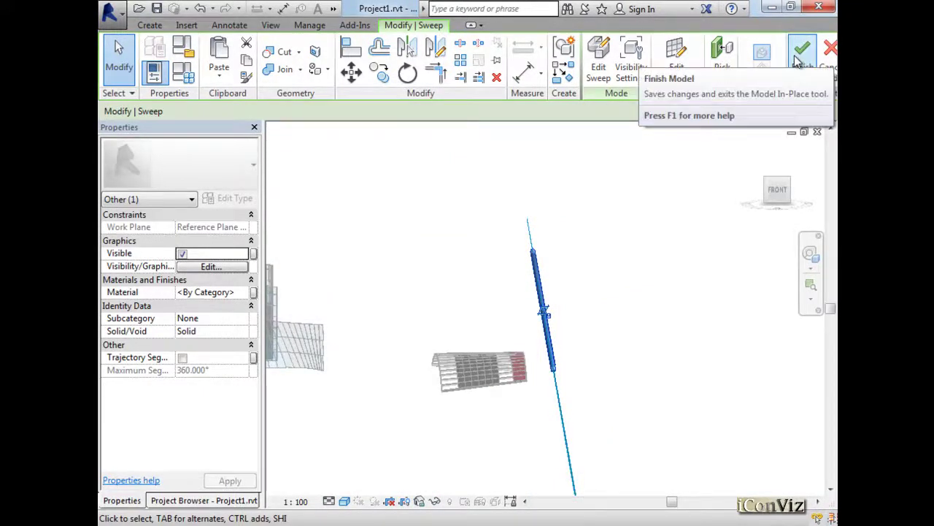
click(615, 371)
shift+middle_drag(590, 394, 487, 385)
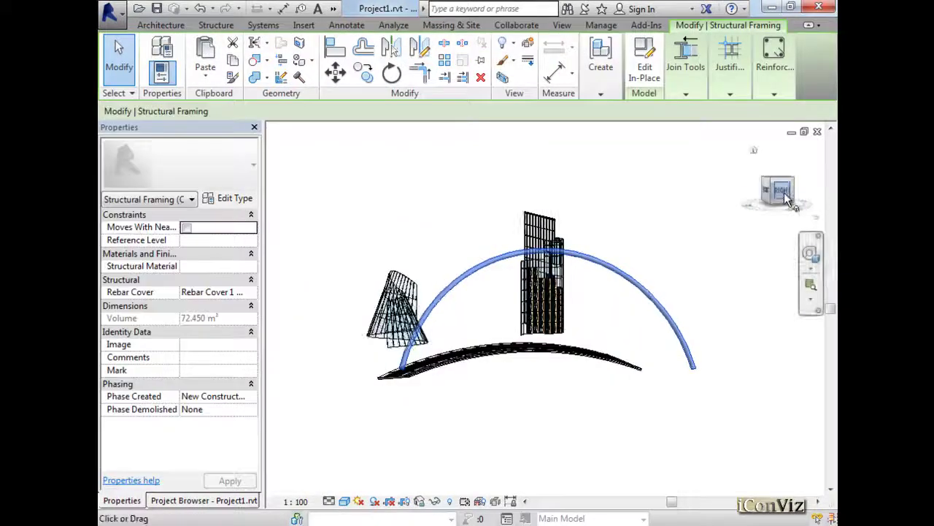
drag(777, 192, 725, 348)
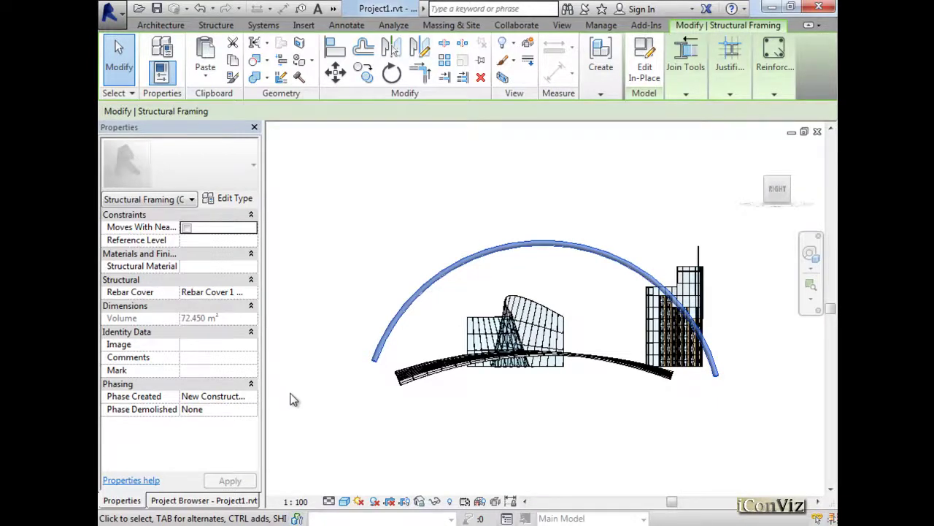
scroll(325, 397, up, 3)
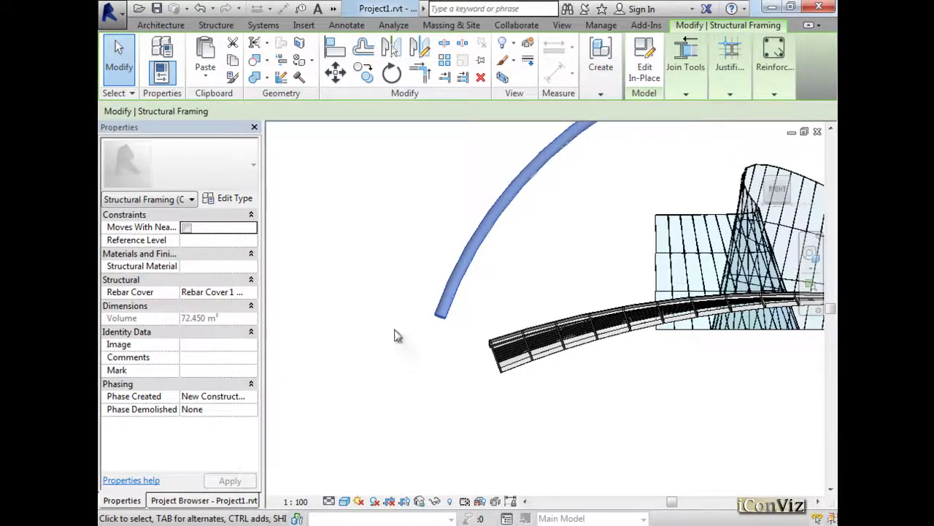
Step: Reopen the in-place arch, select its sweep and enter the sweep's path sketch
click(646, 70)
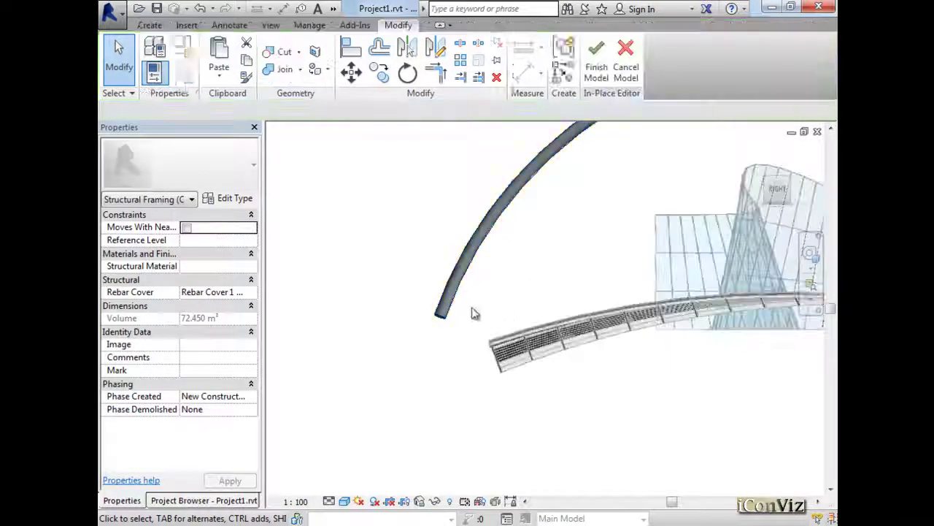
click(463, 285)
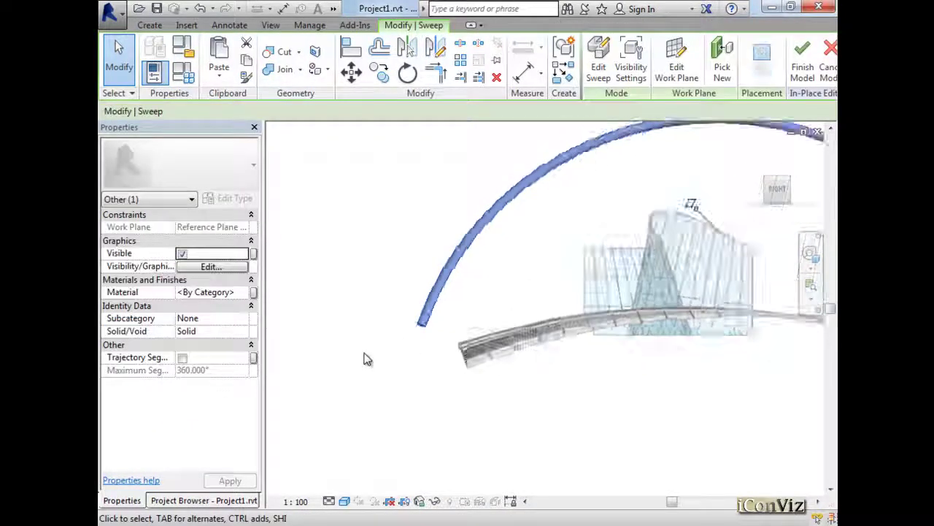
shift+middle_drag(371, 343, 441, 363)
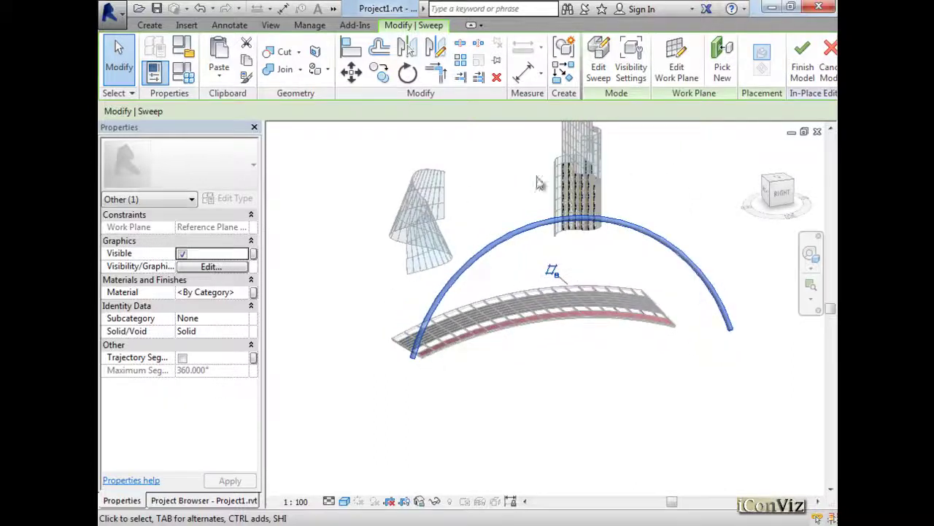
click(597, 73)
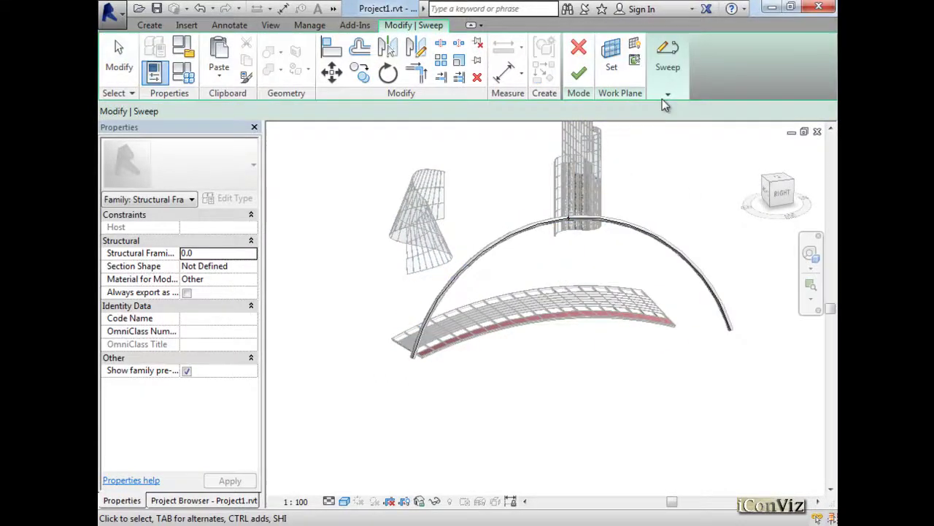
mouse_move(677, 79)
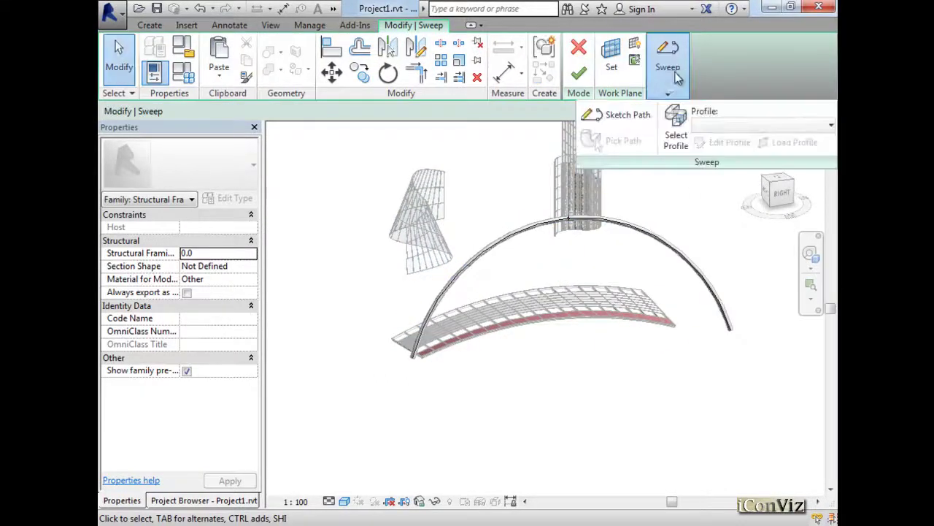
click(630, 115)
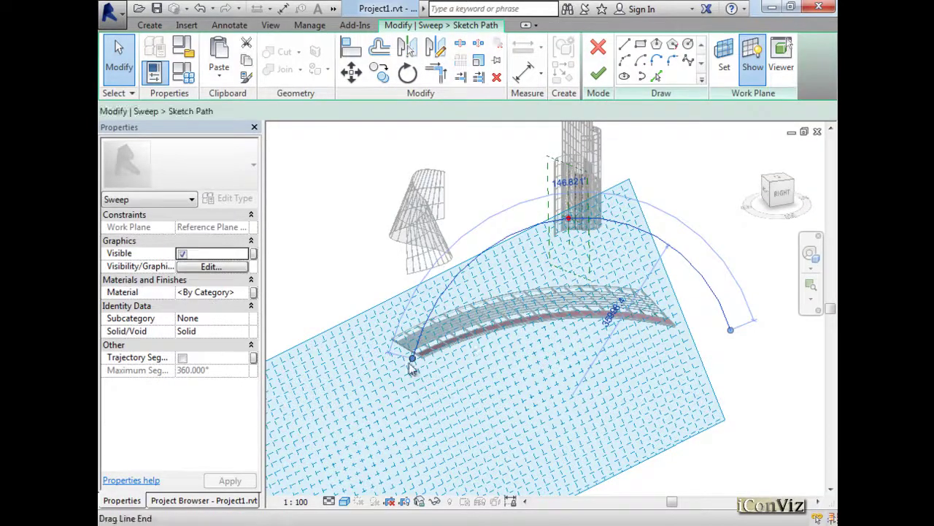
Step: Pull both arc ends downward, lengthening the path to 104907.7, and finish the path
drag(412, 358, 407, 392)
mouse_move(735, 327)
mouse_down()
mouse_move(744, 356)
mouse_move(730, 355)
mouse_up()
shift+middle_drag(709, 333, 622, 151)
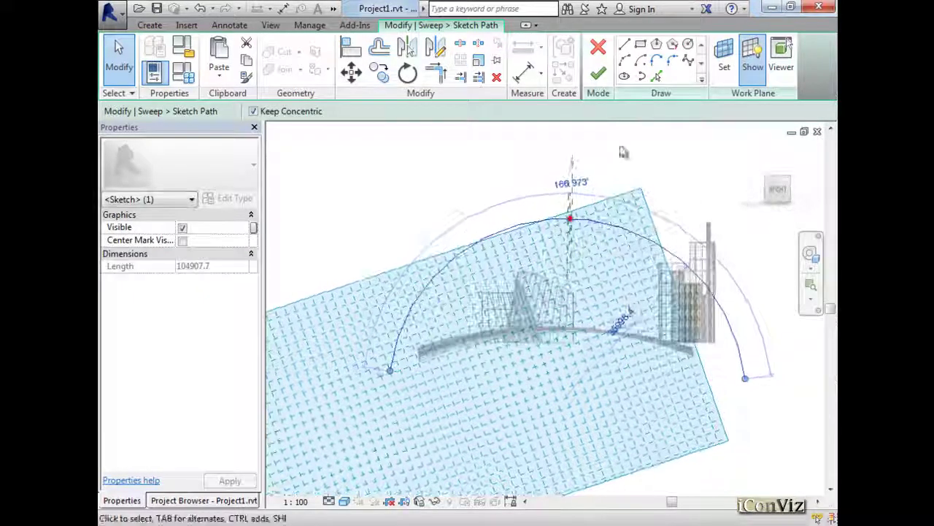
click(598, 73)
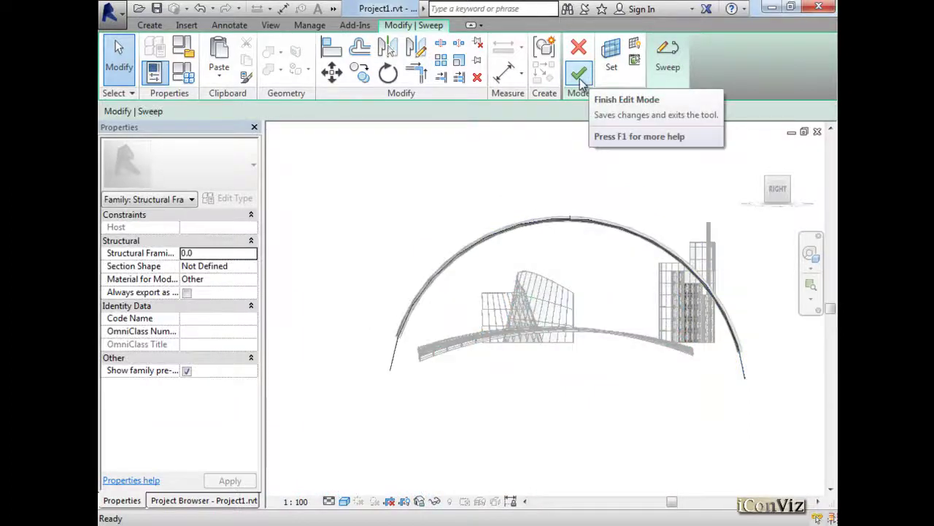
Step: Regenerate the sweep along the longer path so the tube ends drop below the bridge deck
click(579, 73)
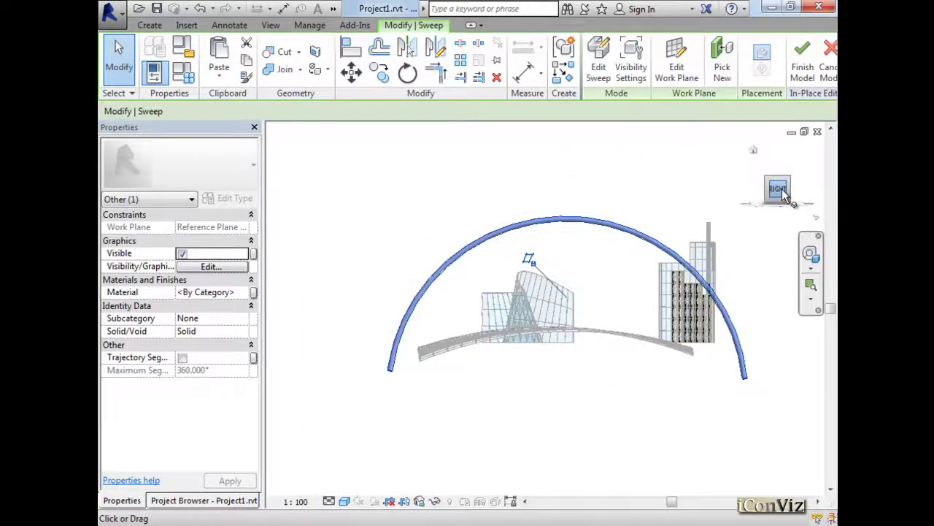
shift+middle_drag(776, 188, 685, 363)
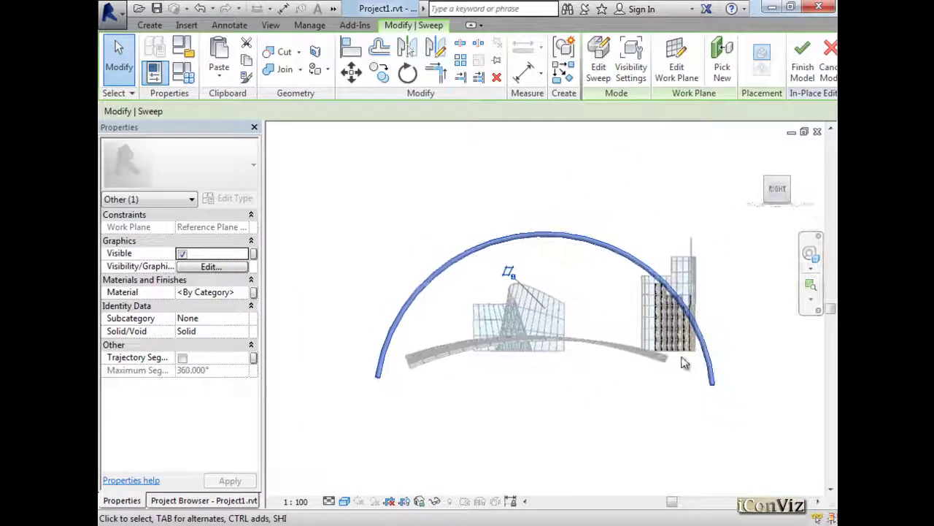